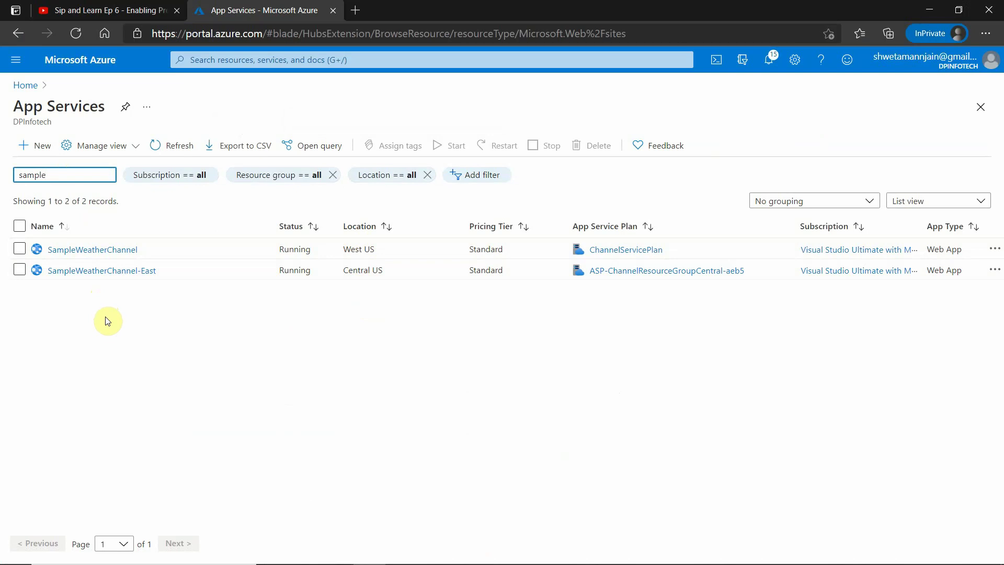
- Search the portal for "traffic", open the Traffic Manager profiles service and begin creating a new profile
mouse_move(632, 562)
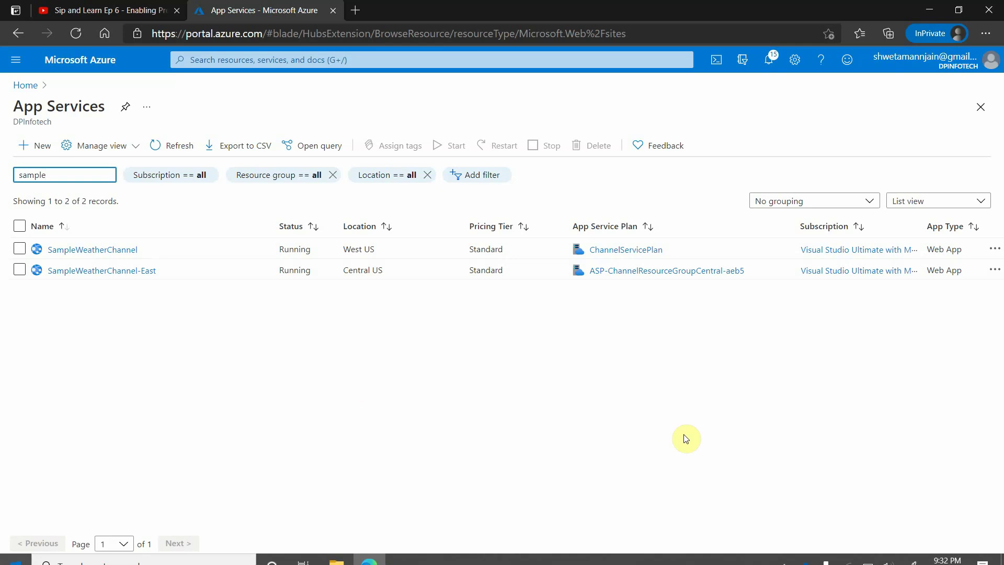
click(29, 85)
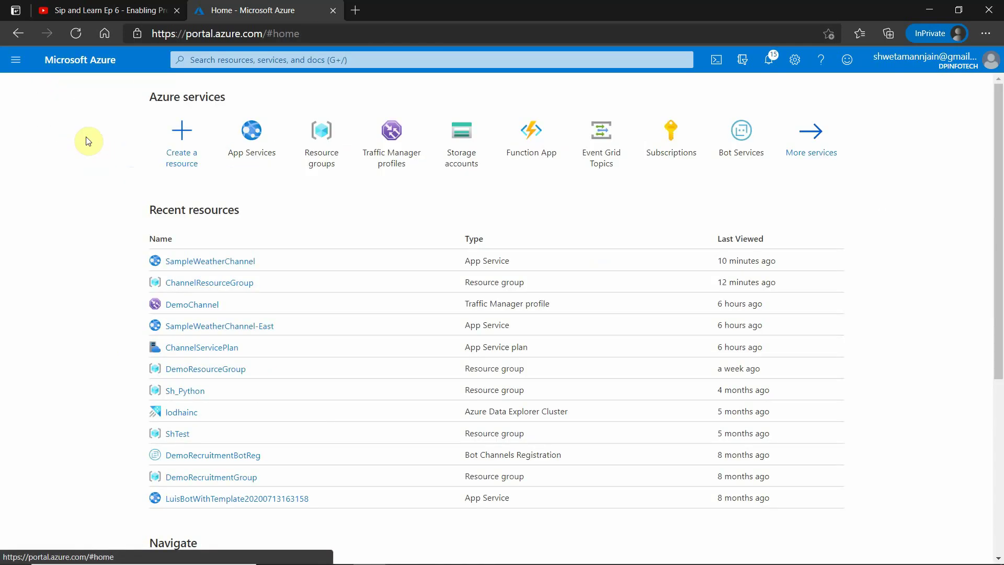
click(297, 60)
text(traffic)
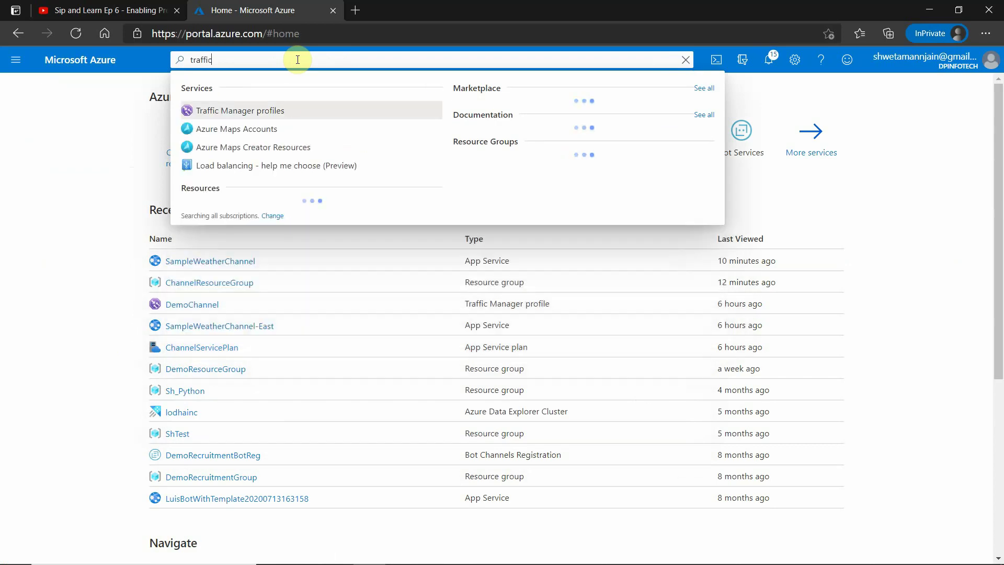
click(273, 111)
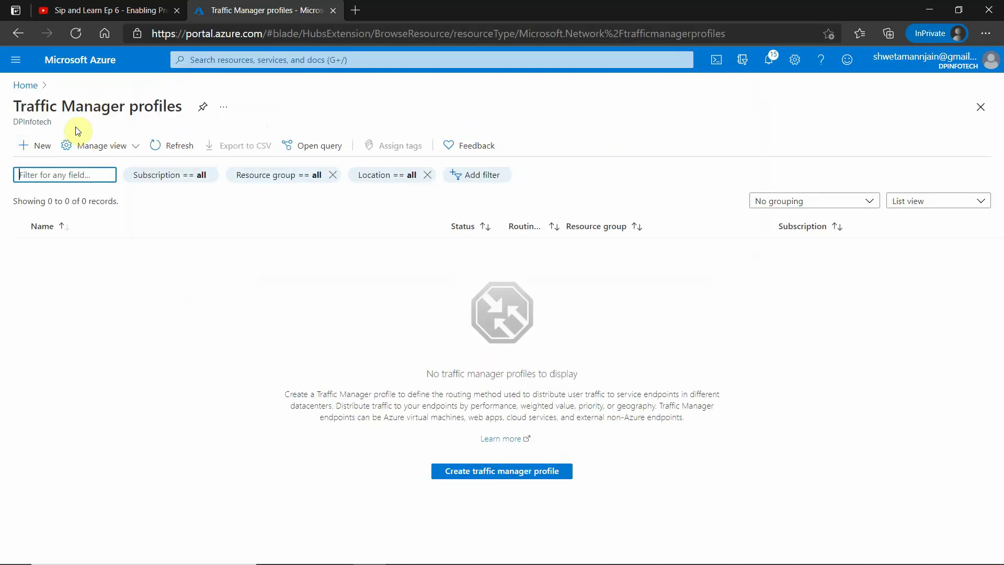
click(506, 478)
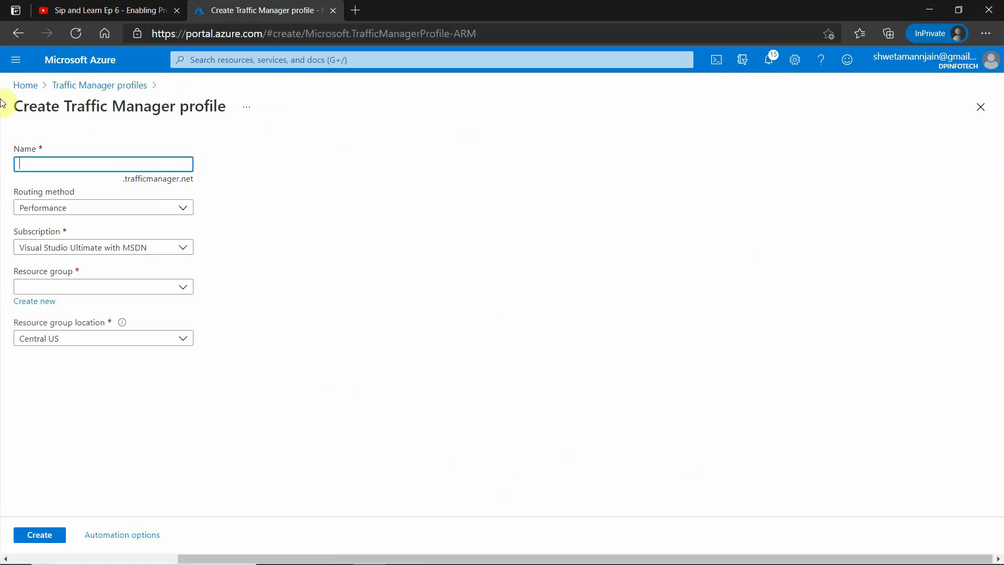
- Create the Traffic Manager profile ChannelGroup with Priority routing in the resource group ChannelResourceGroup
click(90, 165)
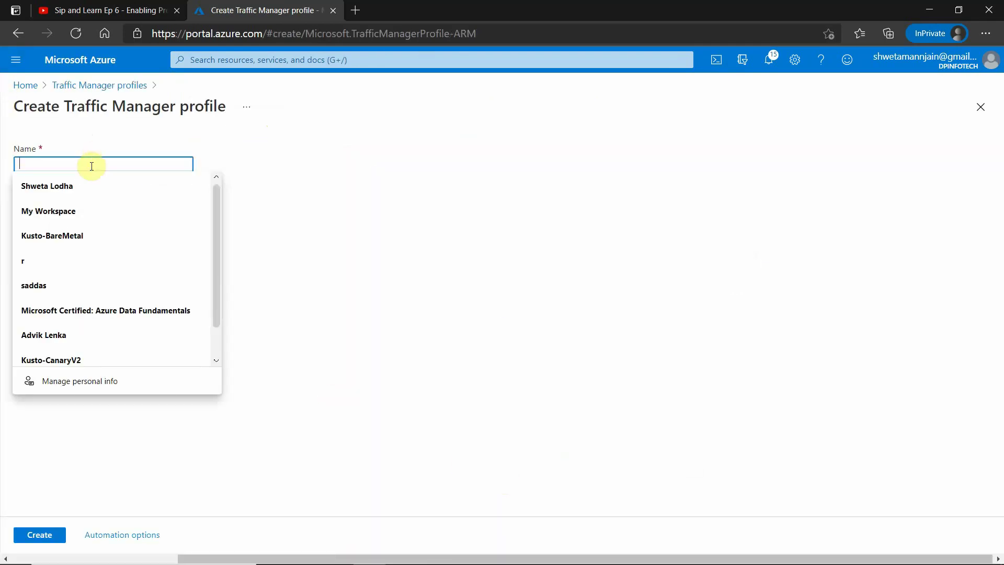
text(ChannelGroup)
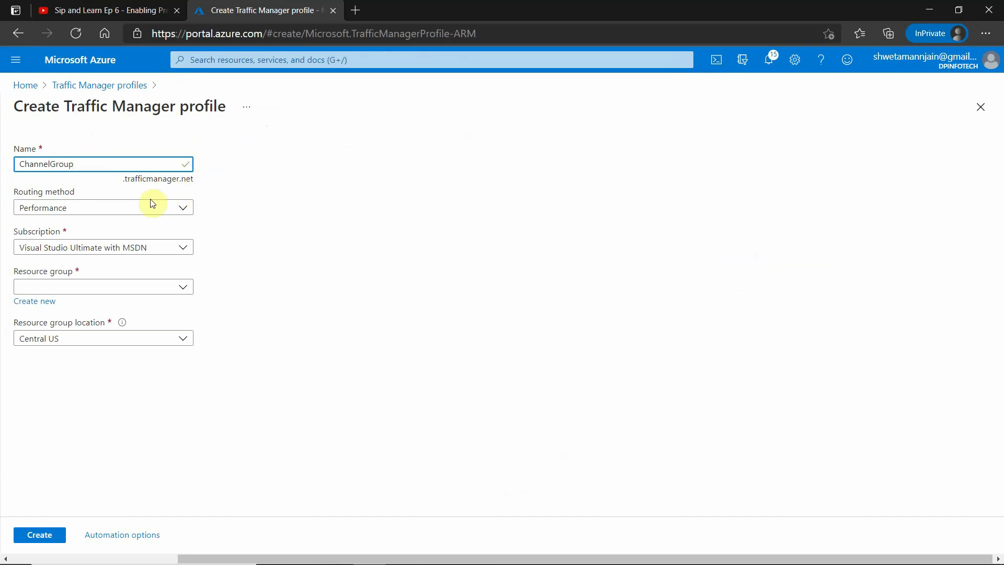
click(130, 209)
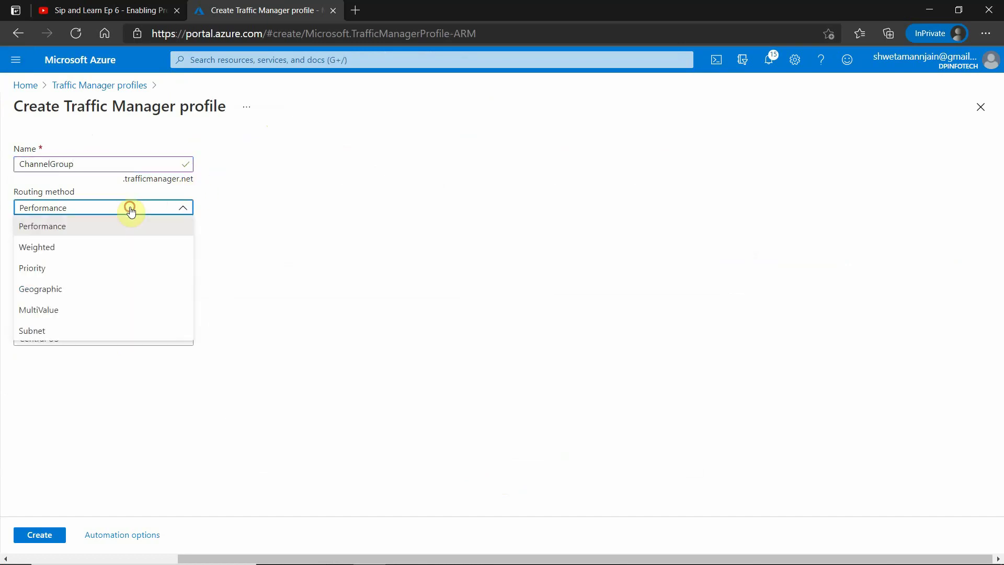
click(58, 271)
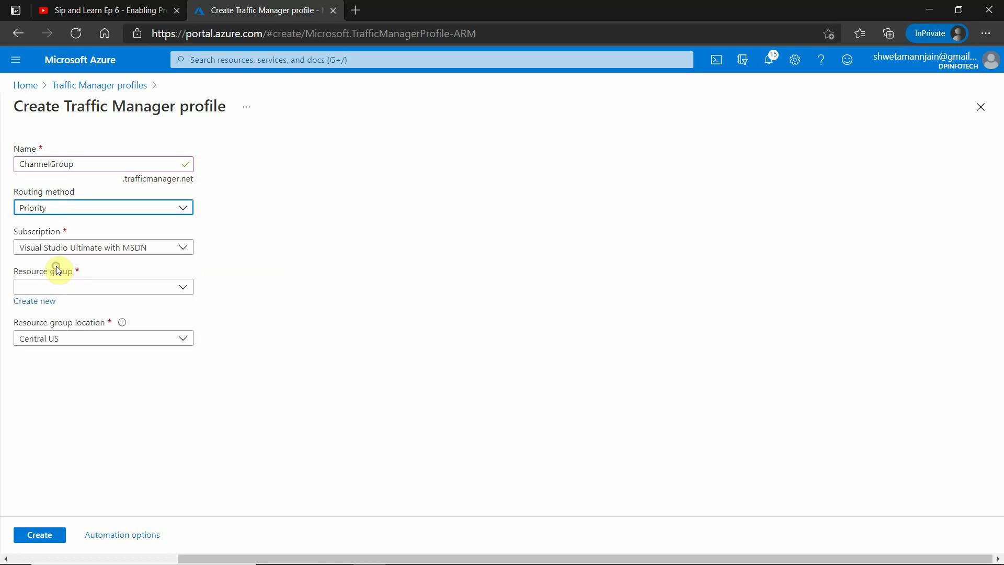
click(131, 288)
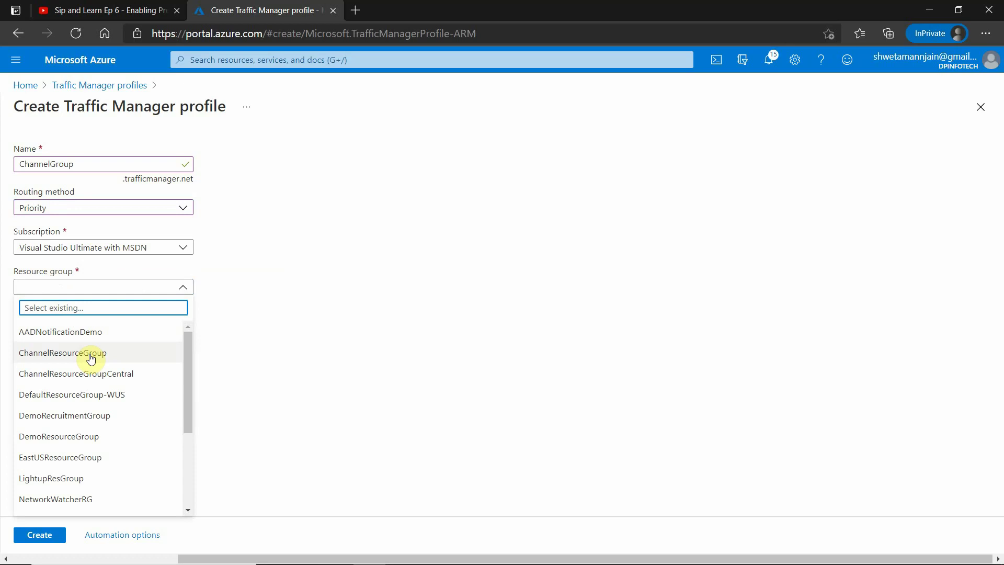
click(91, 354)
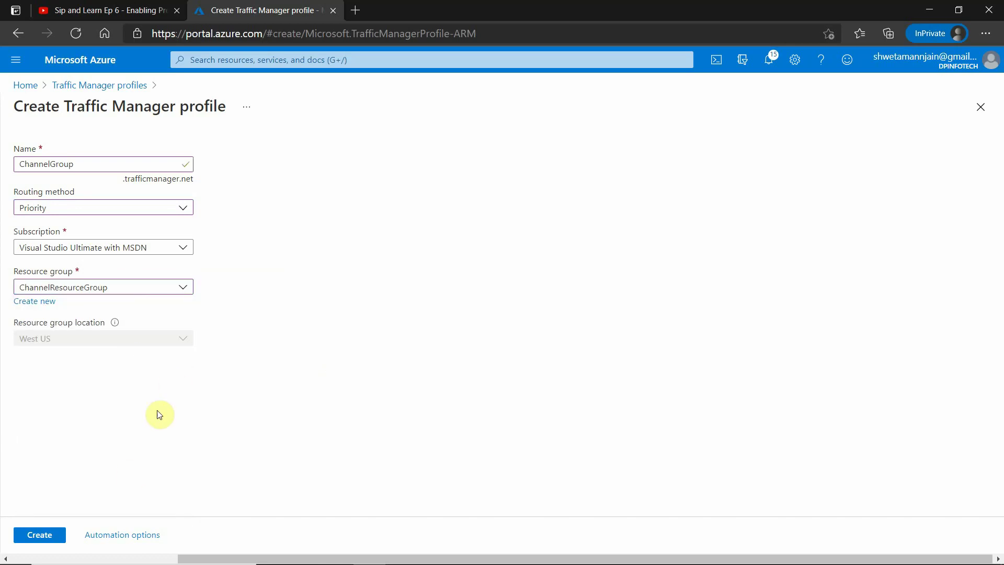
click(54, 537)
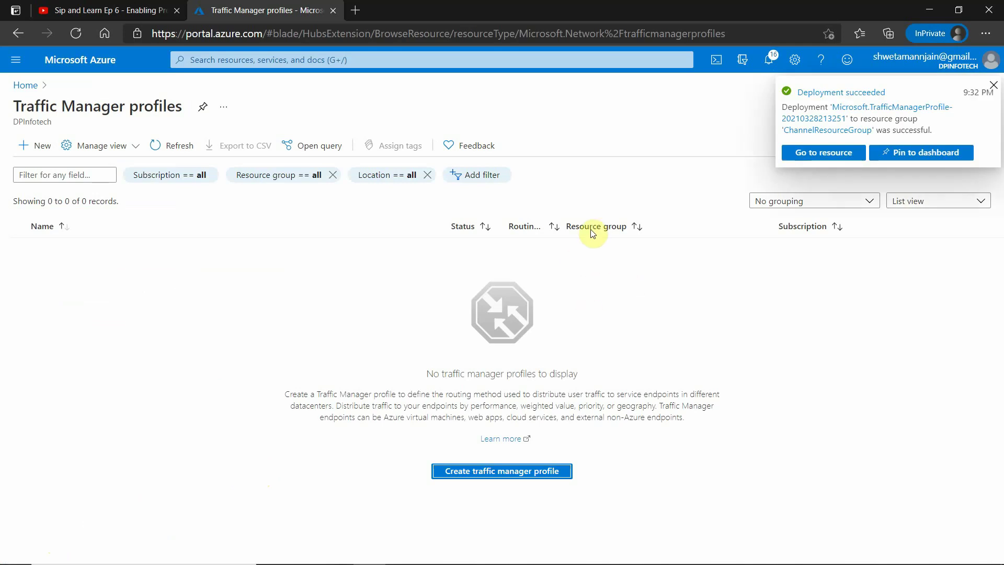
- In the deployed ChannelGroup profile, add the Azure endpoint ChannelEndPoint1 targeting the App Service SampleWeatherChannel (West US) with priority 1
click(852, 155)
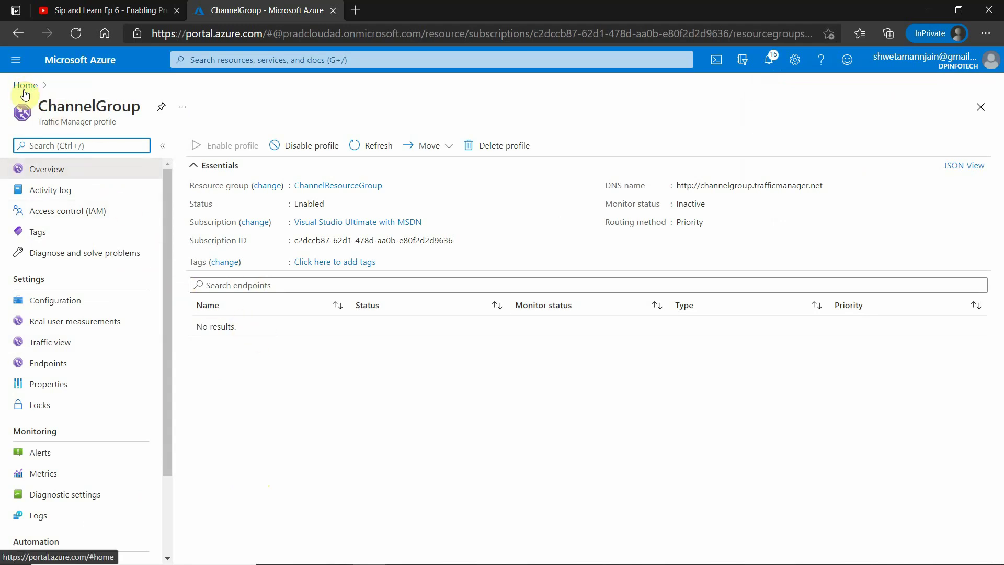
click(57, 363)
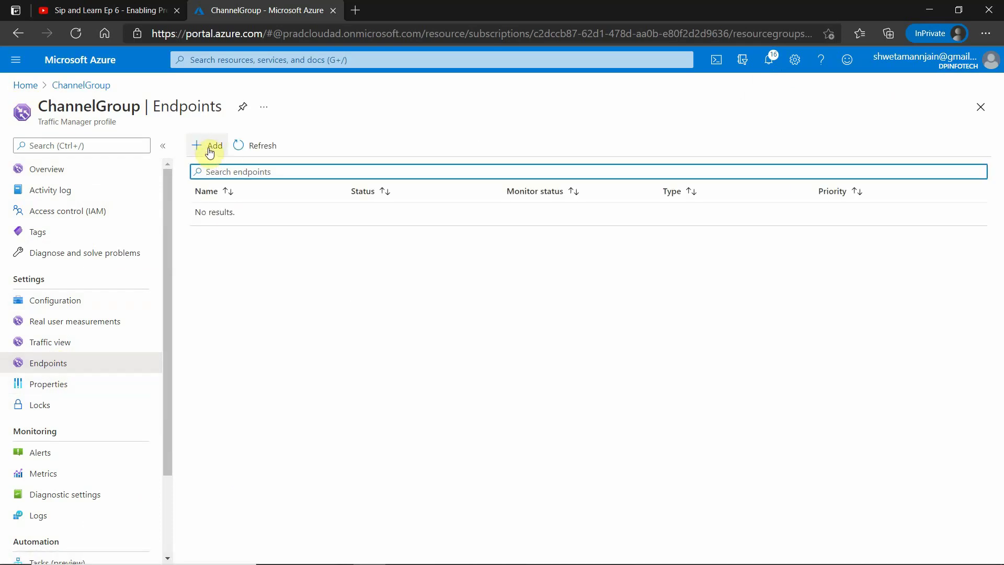
click(210, 149)
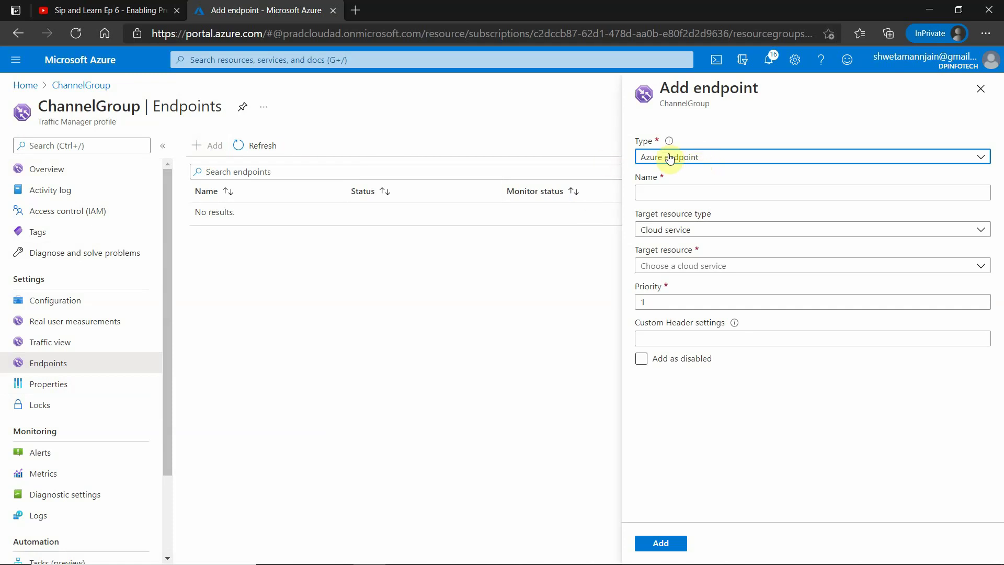
click(700, 189)
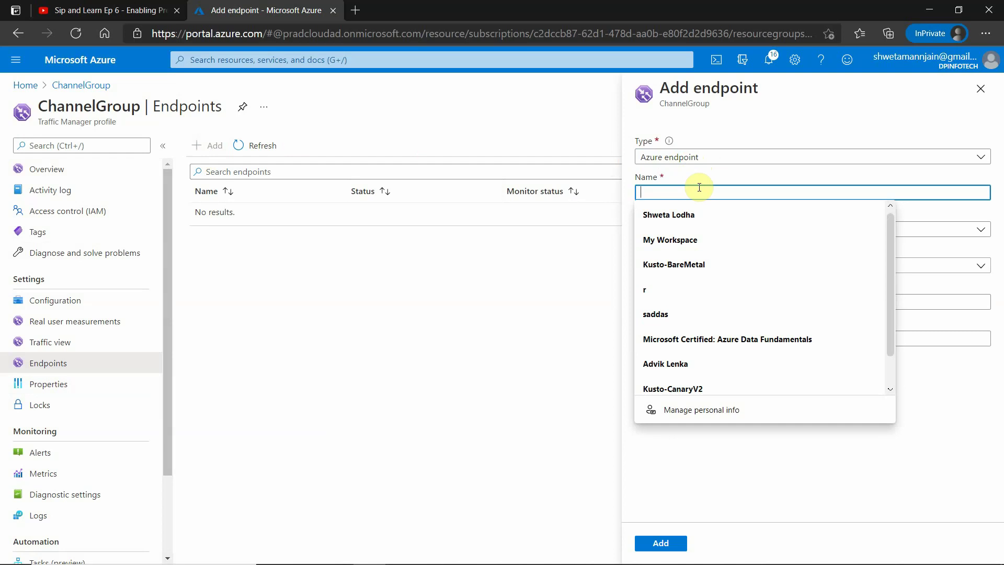
text(ChannelEndPoint)
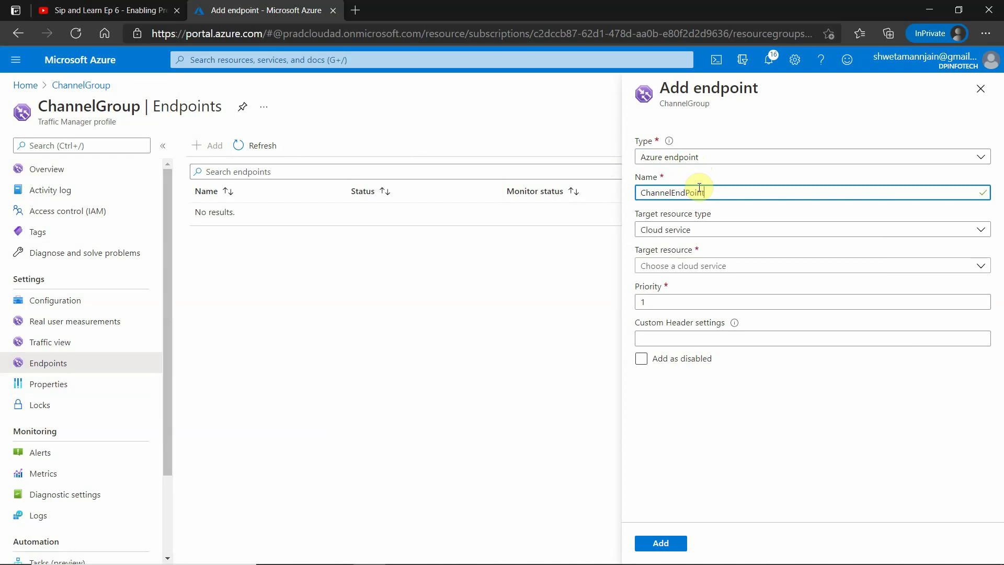
text(1)
click(712, 230)
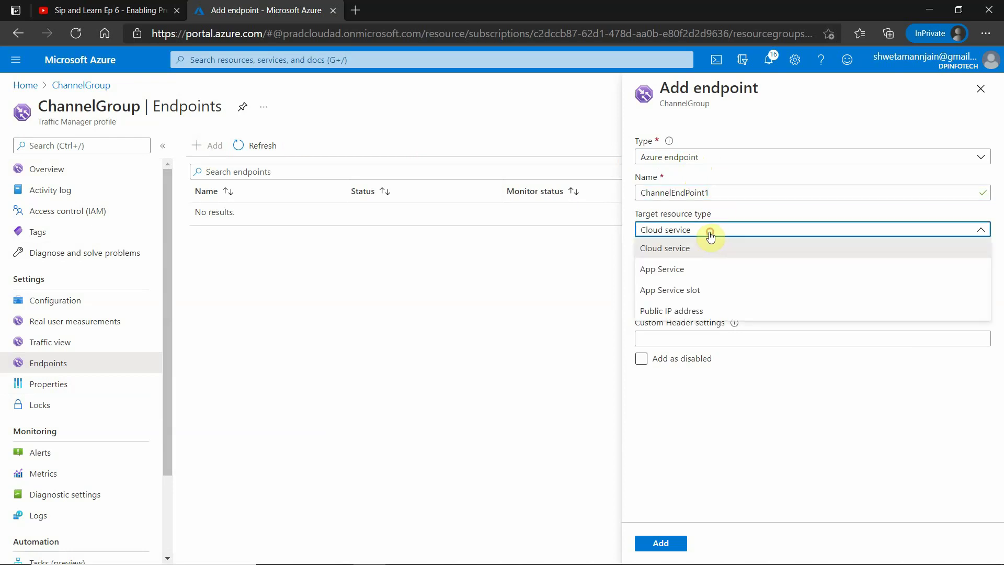
click(670, 270)
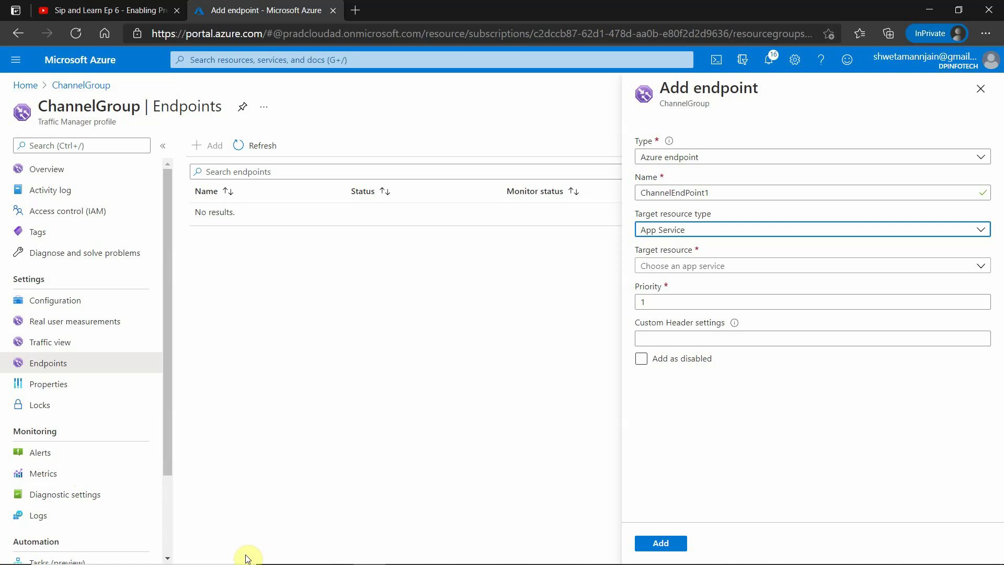
click(749, 268)
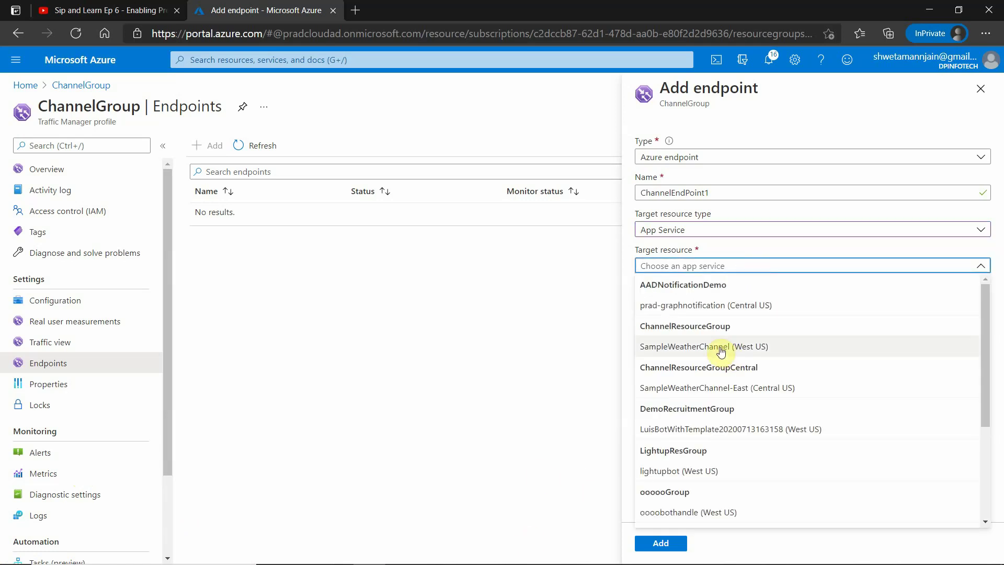
click(715, 348)
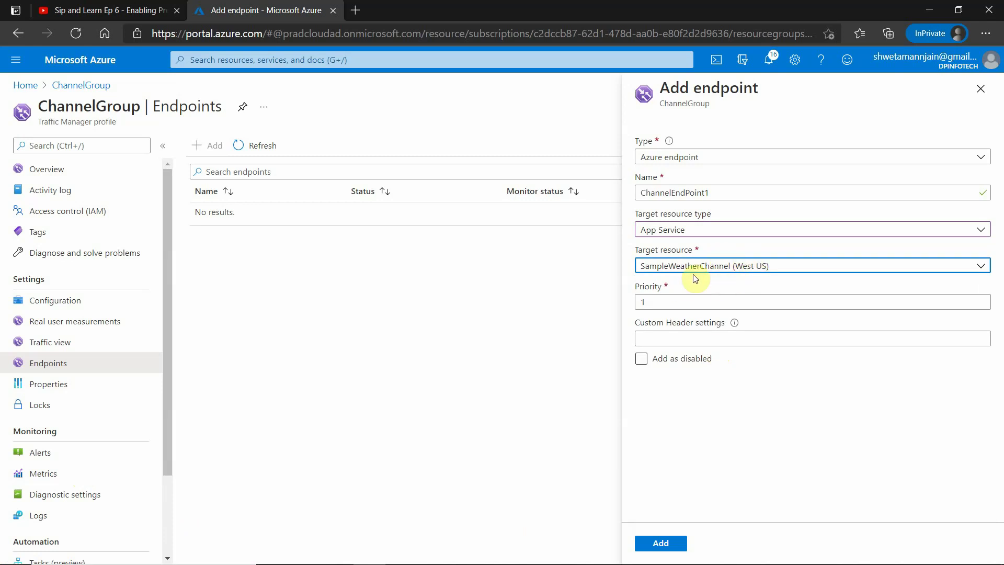
click(657, 303)
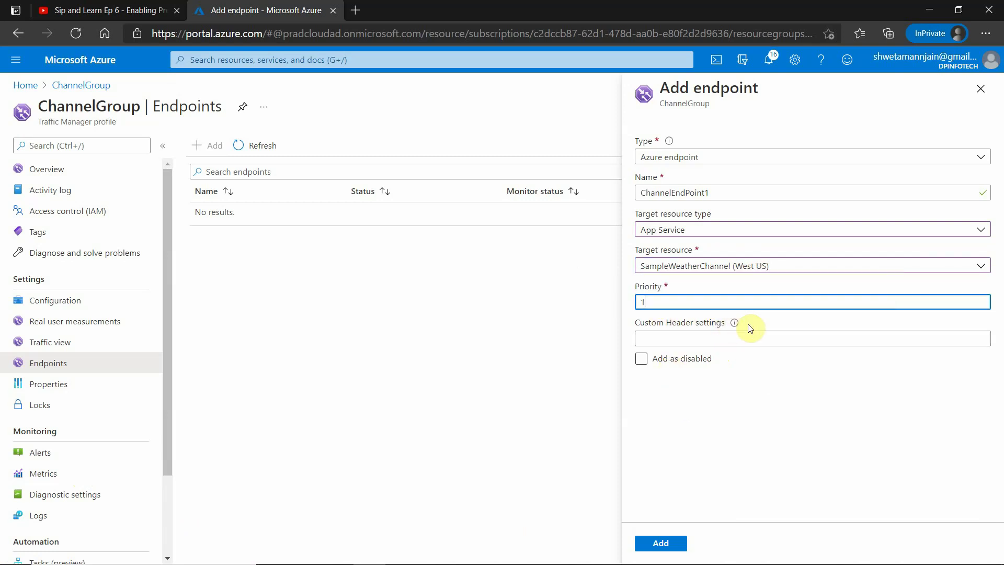
click(662, 547)
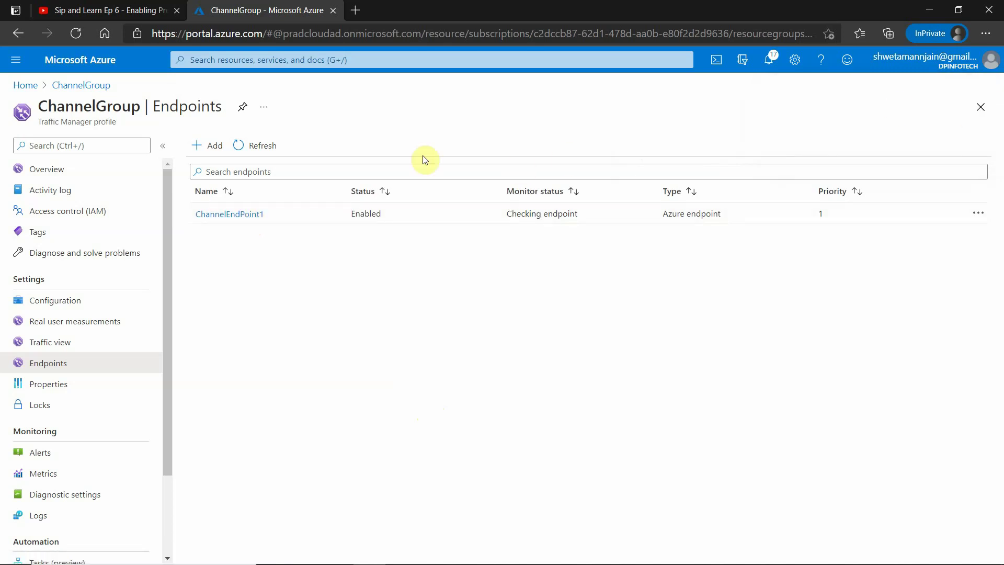
- Add a second Azure endpoint, ChannelEndpoint2, targeting the App Service SampleWeatherChannel-East (Central US) with priority 2
click(210, 146)
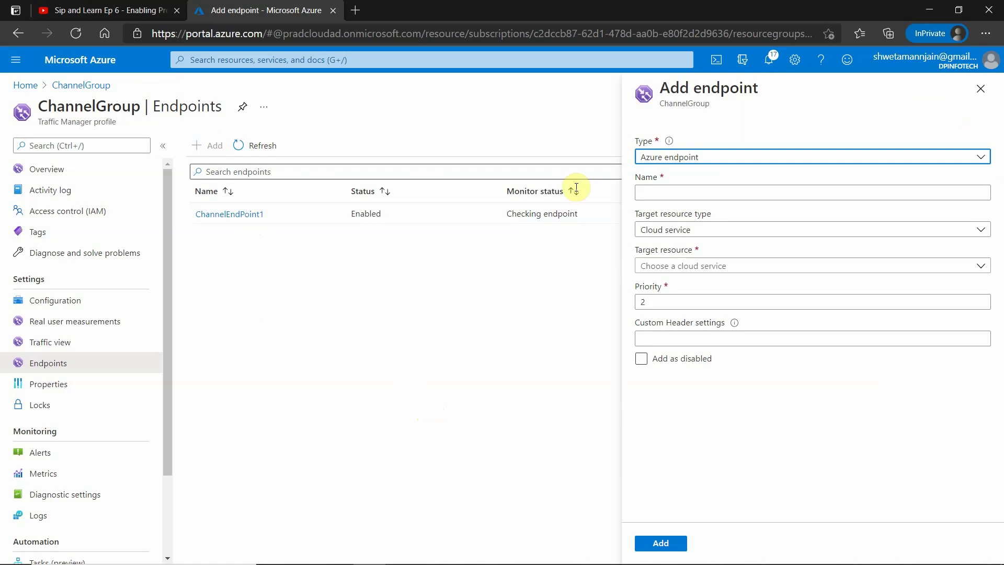
click(686, 192)
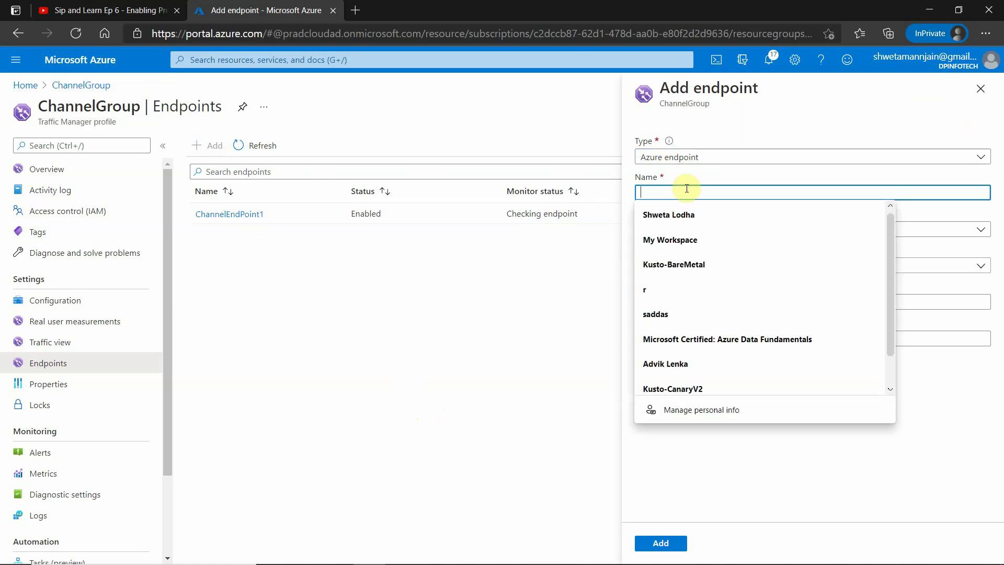
text(ChannelEndpoint2)
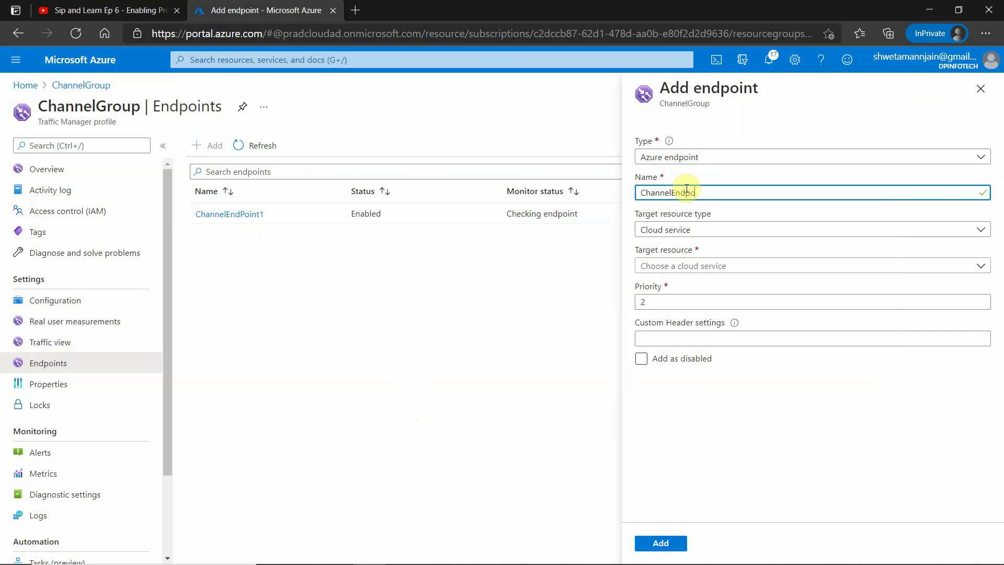
click(724, 229)
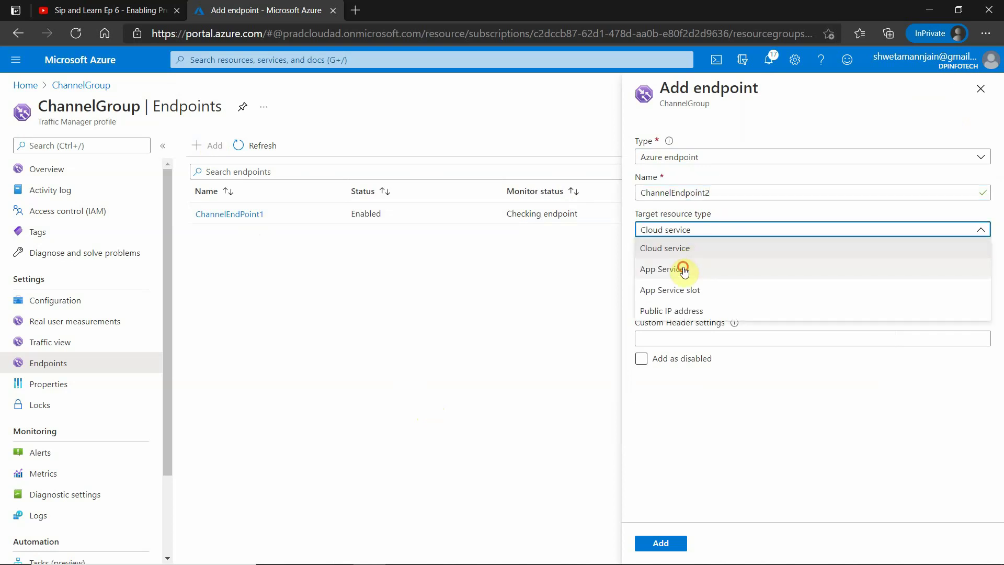
click(683, 269)
click(682, 266)
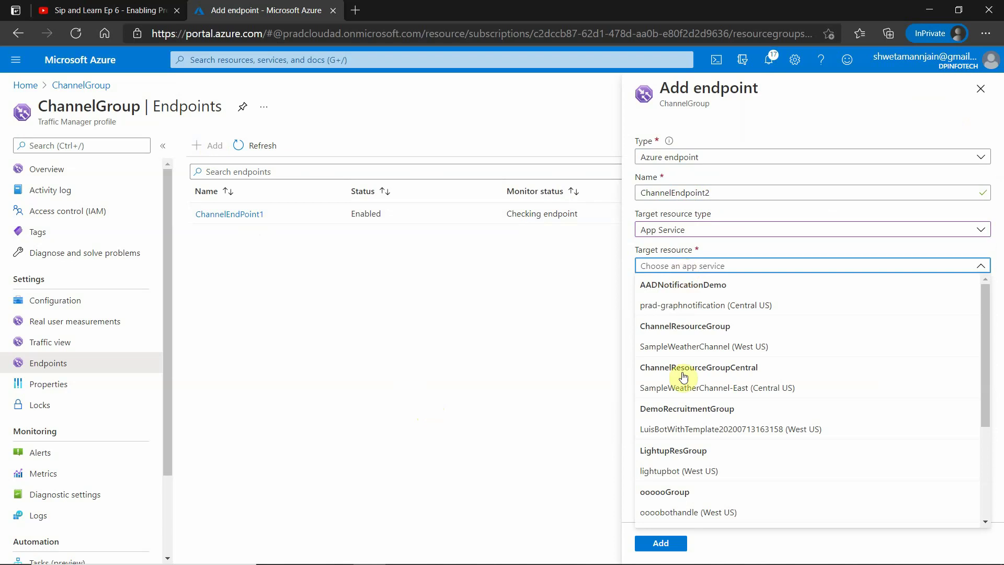
click(687, 387)
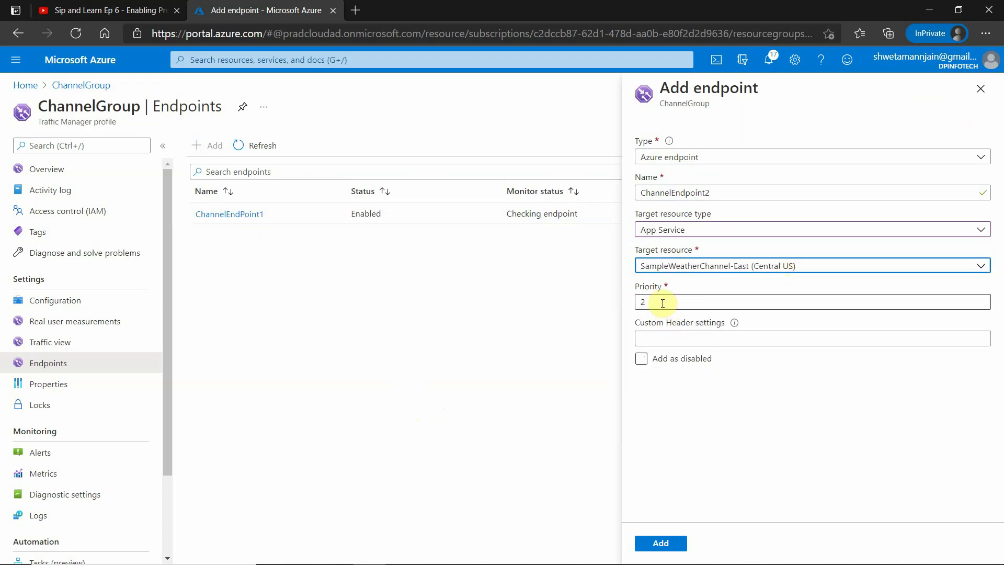
click(669, 543)
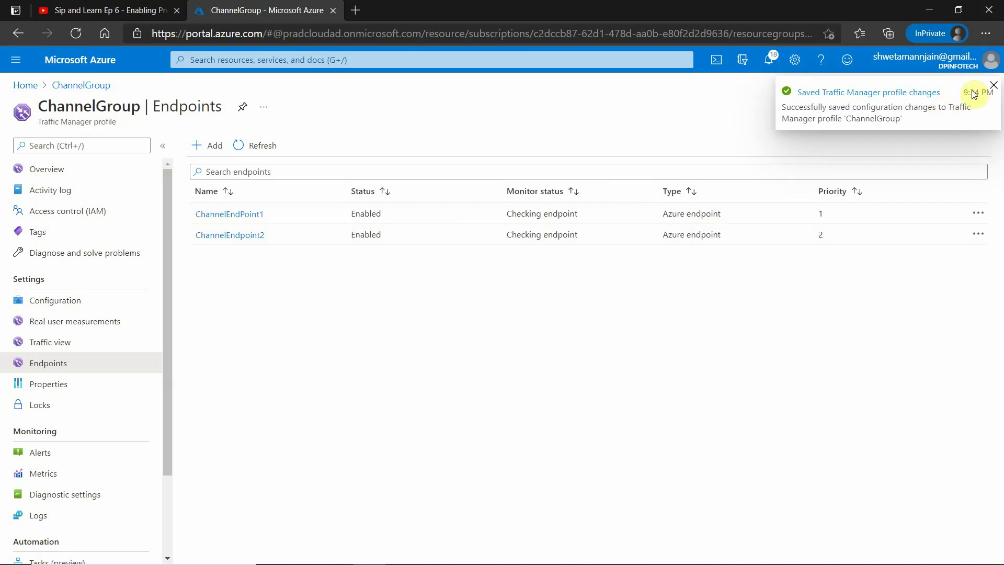
click(994, 85)
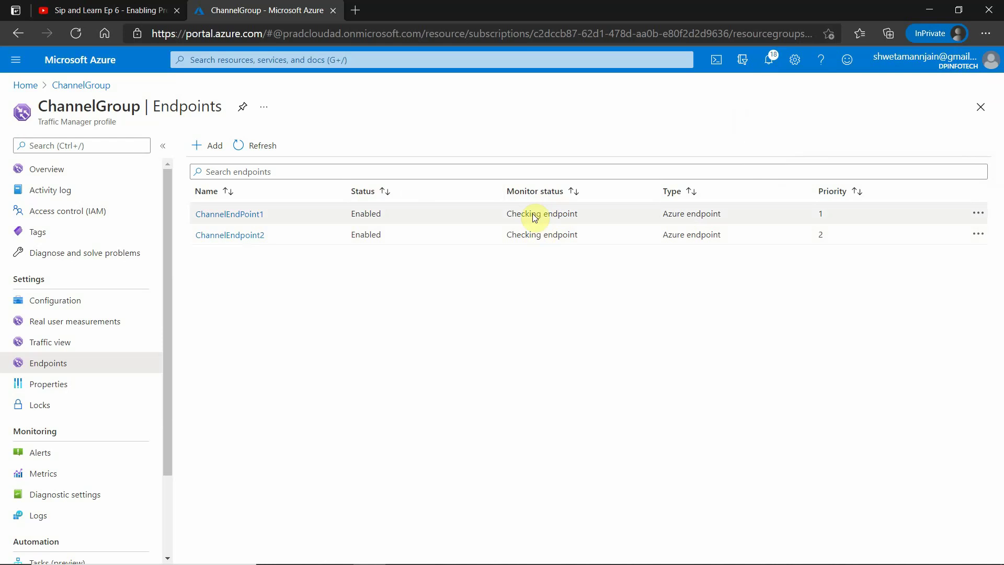
click(65, 176)
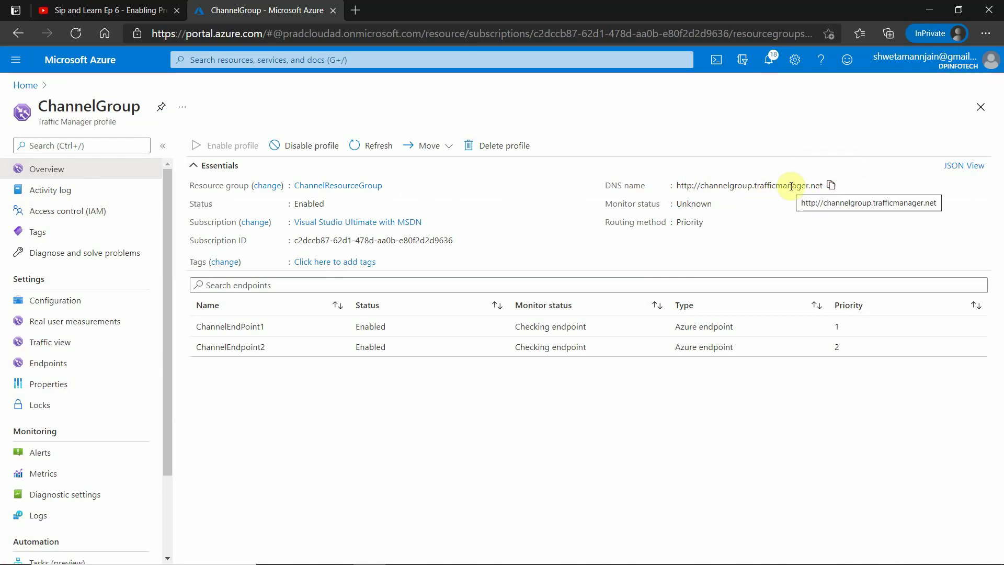
click(359, 13)
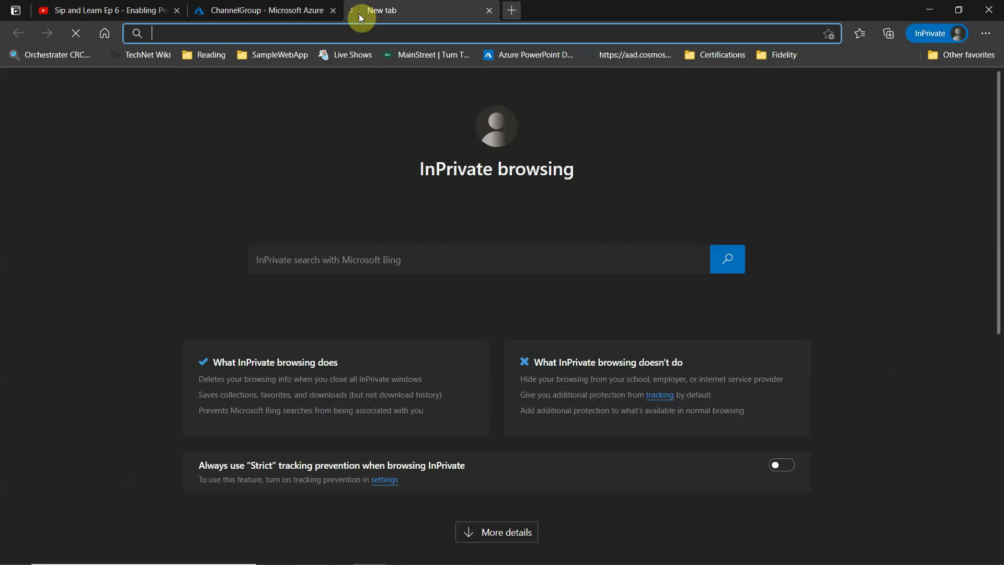
text(http://channelgroup.trafficmanager.net)
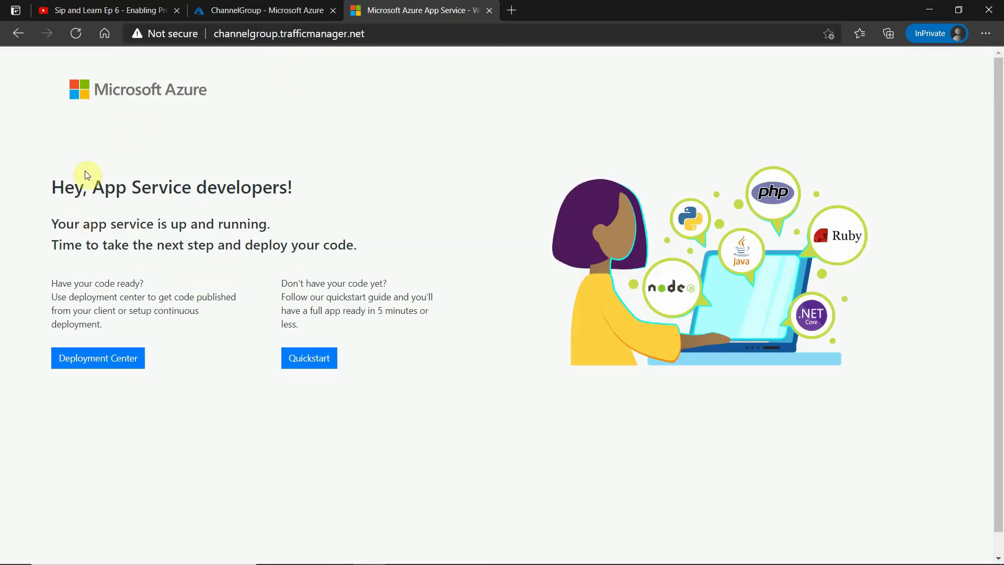
drag(98, 187, 309, 206)
drag(188, 224, 358, 243)
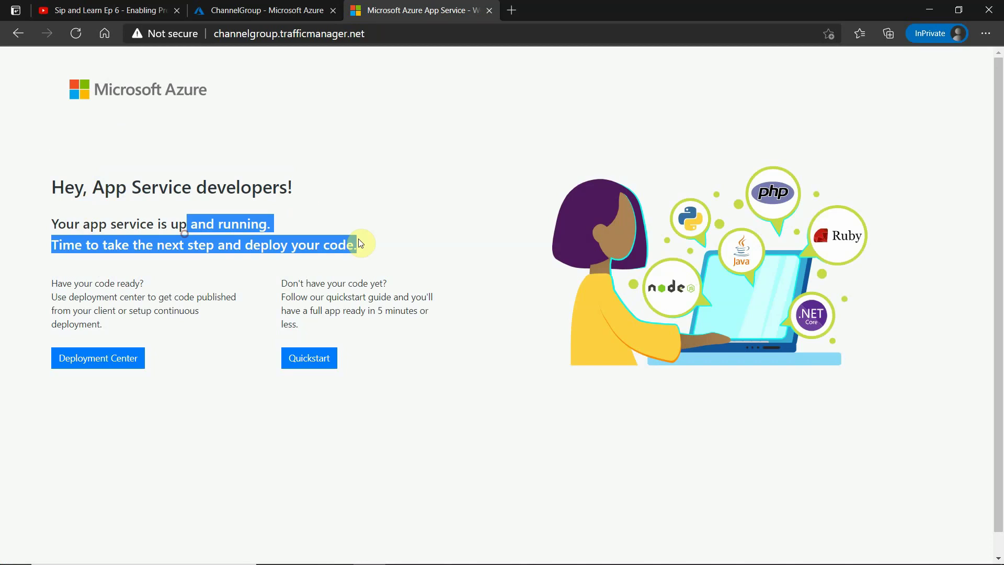
- Return to the ChannelGroup profile overview and refresh it to check the monitor status of both endpoints
click(222, 236)
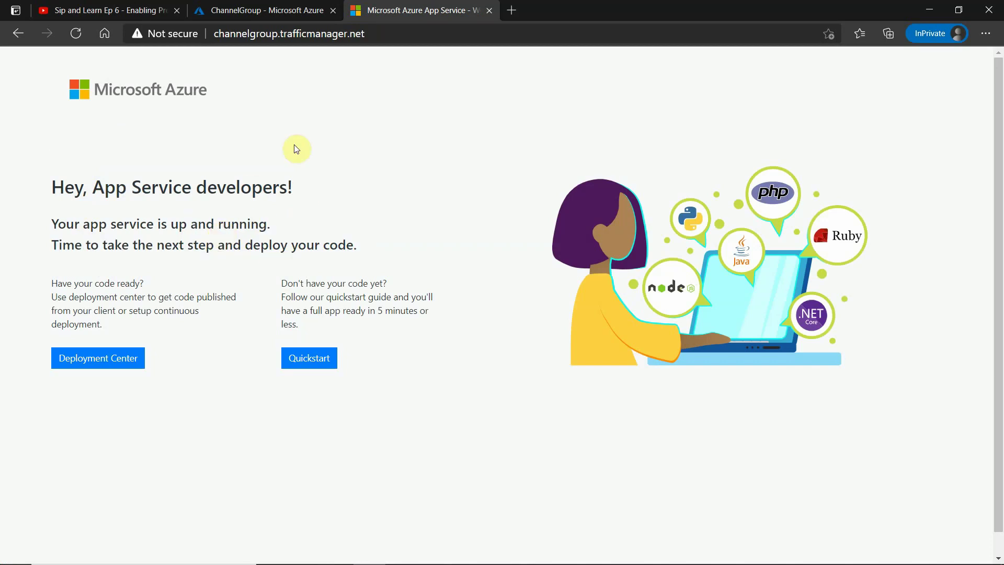
click(278, 8)
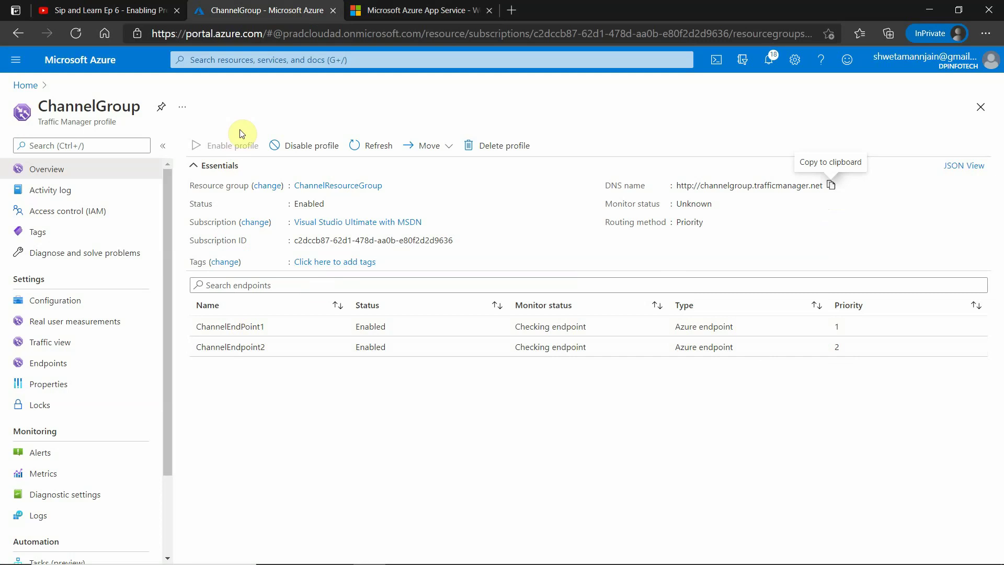
click(369, 149)
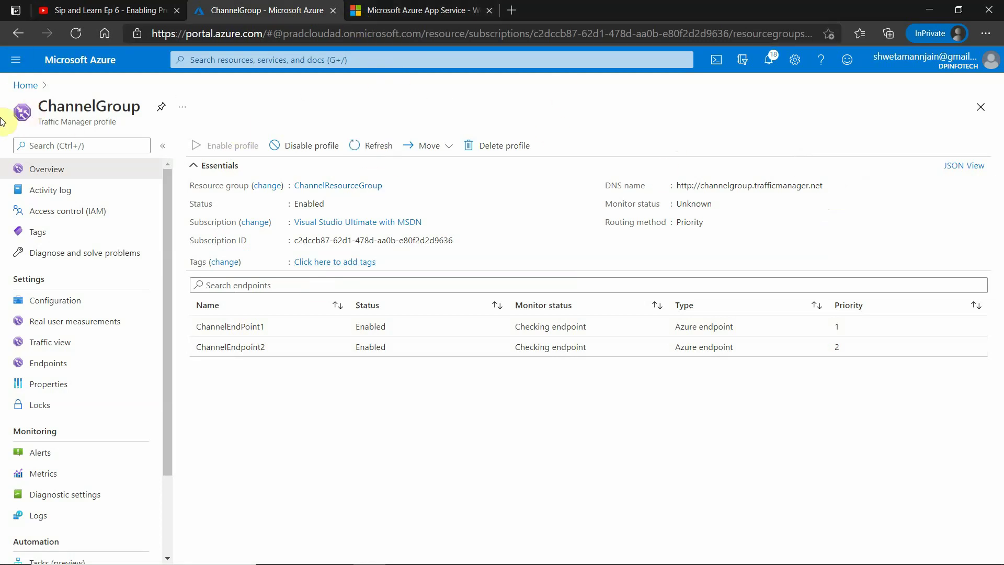
- Filter the App Services list by "sample" and open the SampleWeatherChannel app
click(36, 90)
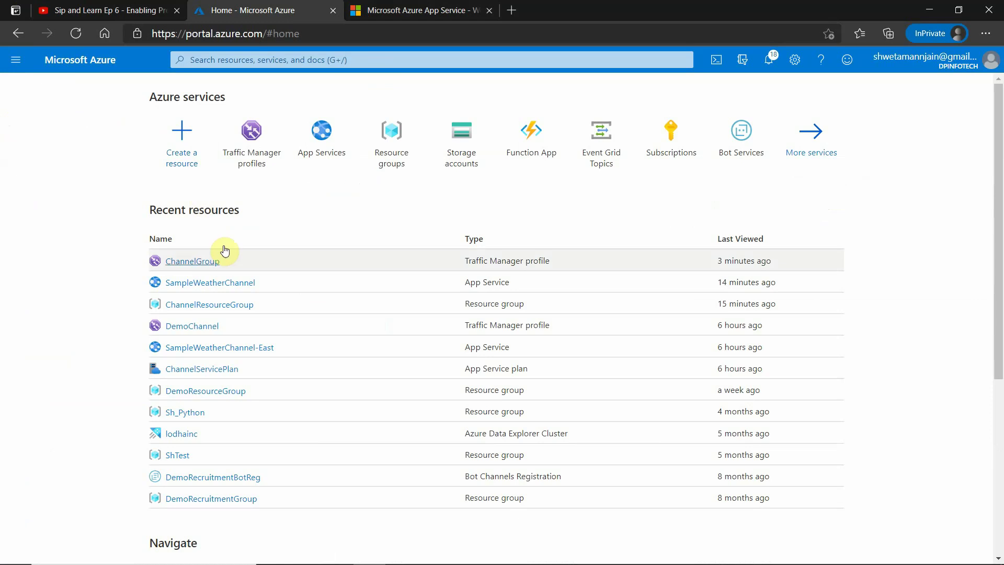
click(331, 155)
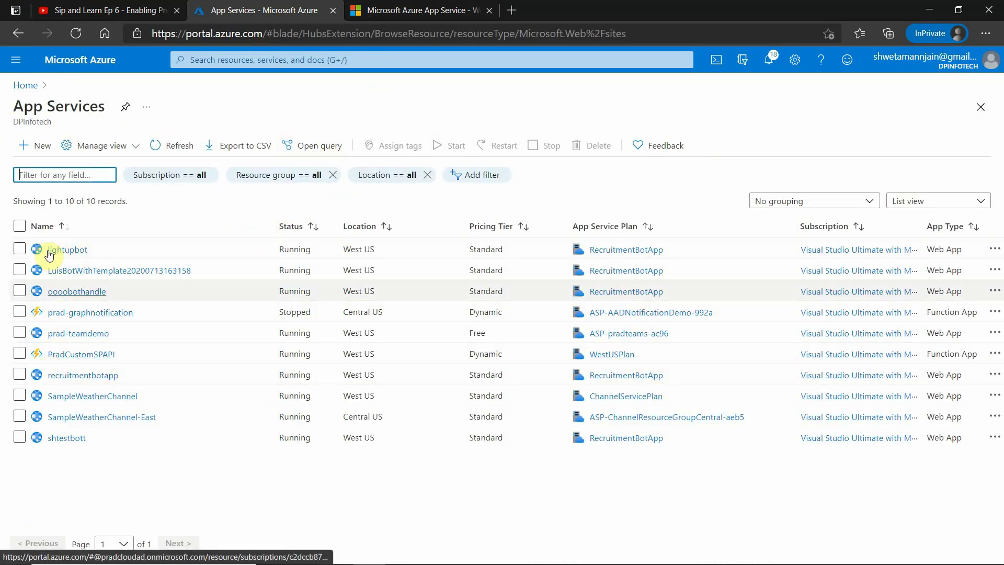
click(62, 176)
text(sa)
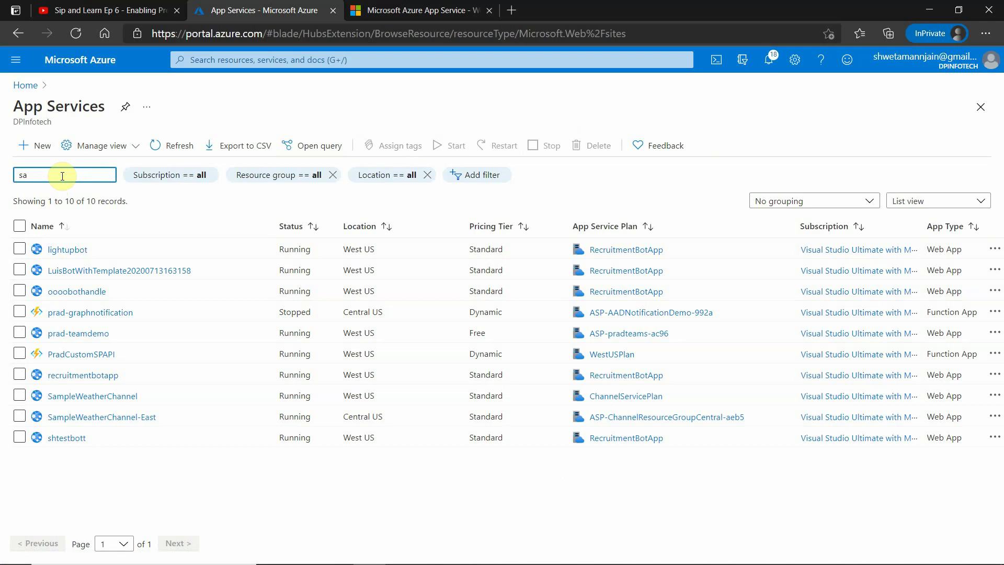
text(mple)
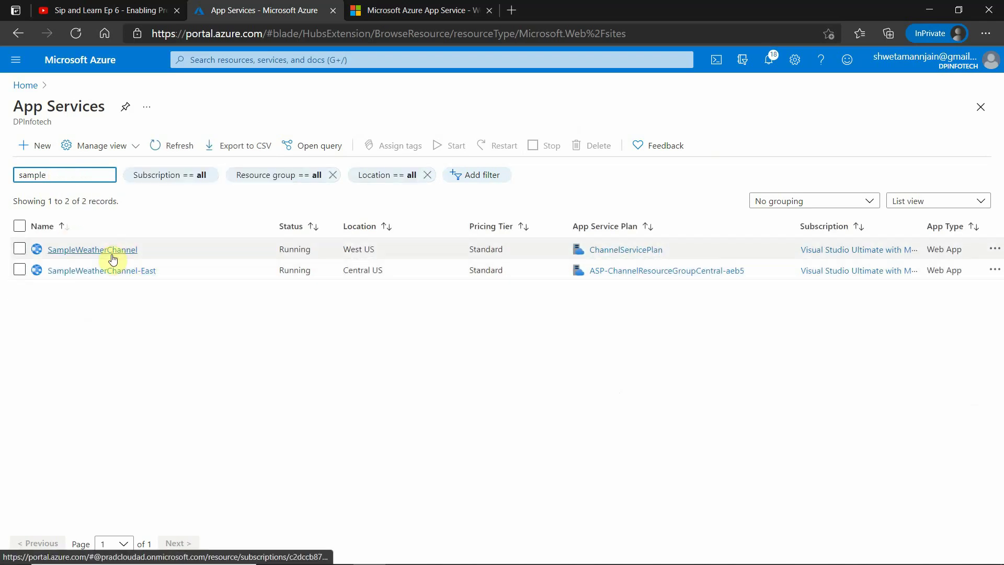
click(85, 251)
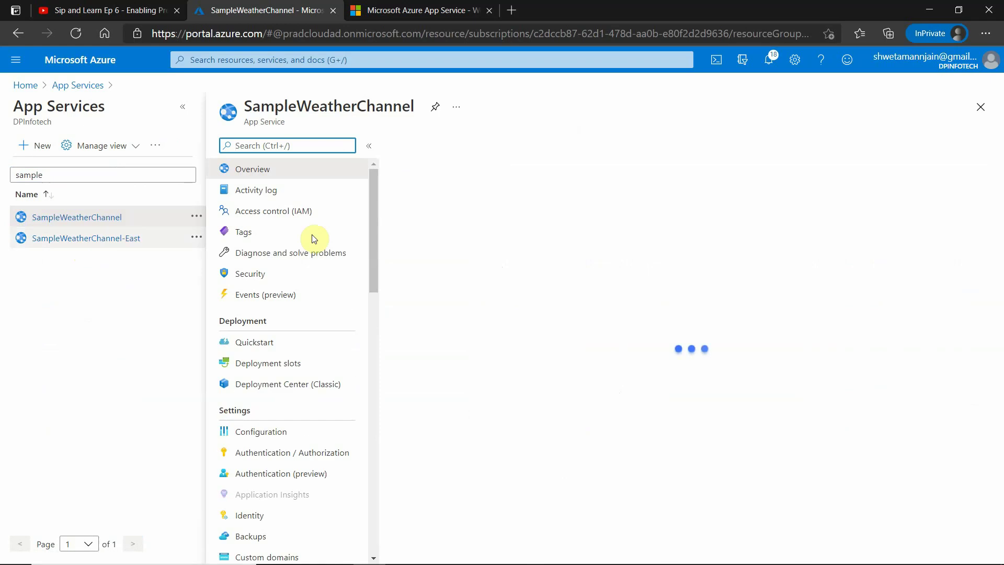
- Stop the SampleWeatherChannel web app and check its status in the overview
click(183, 107)
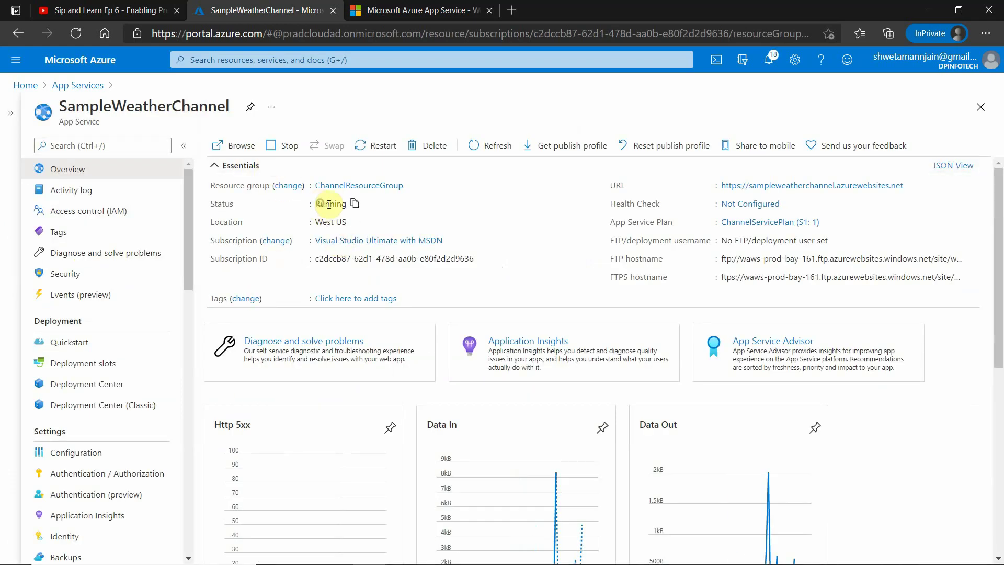
drag(337, 204, 320, 204)
click(287, 147)
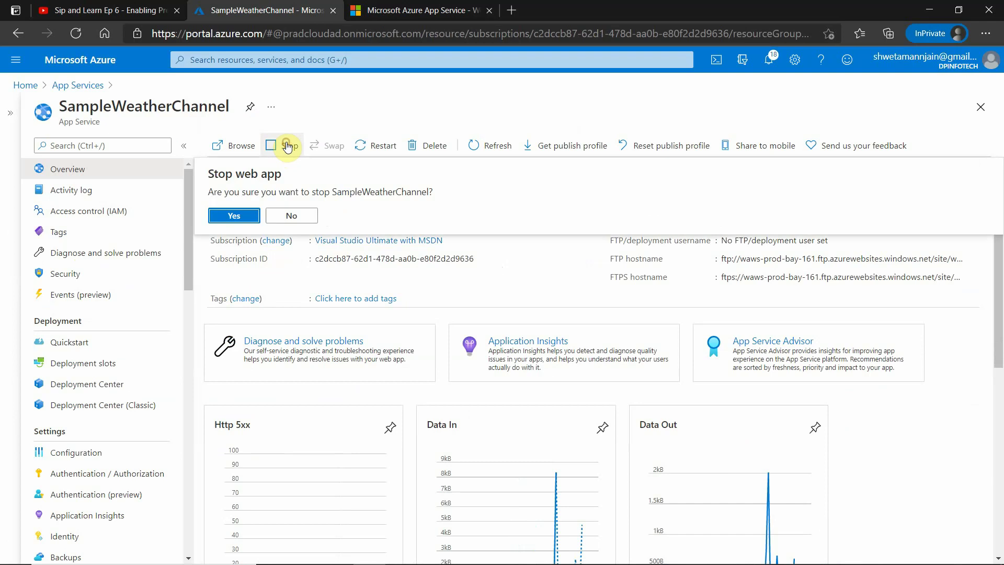
click(246, 215)
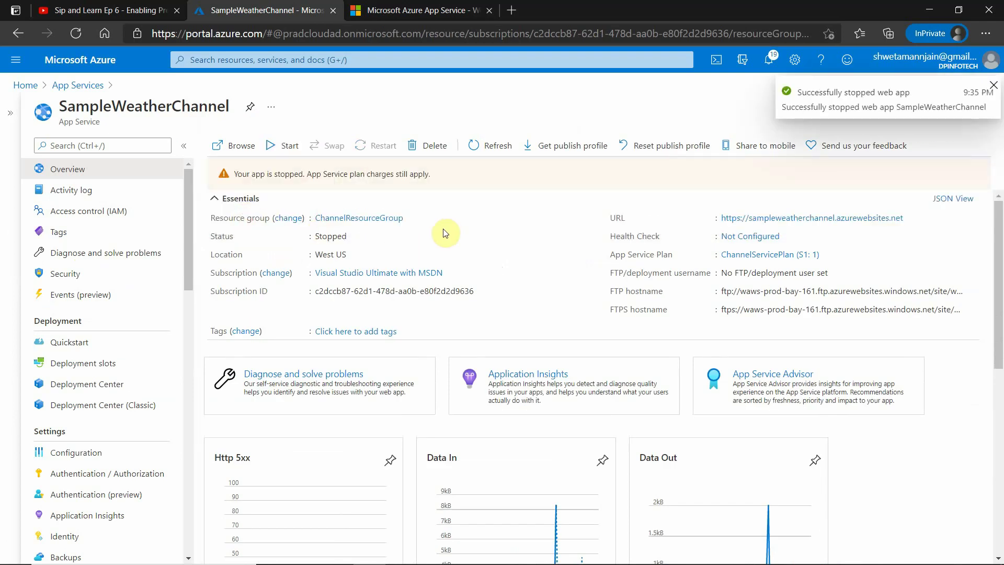
drag(328, 239, 347, 236)
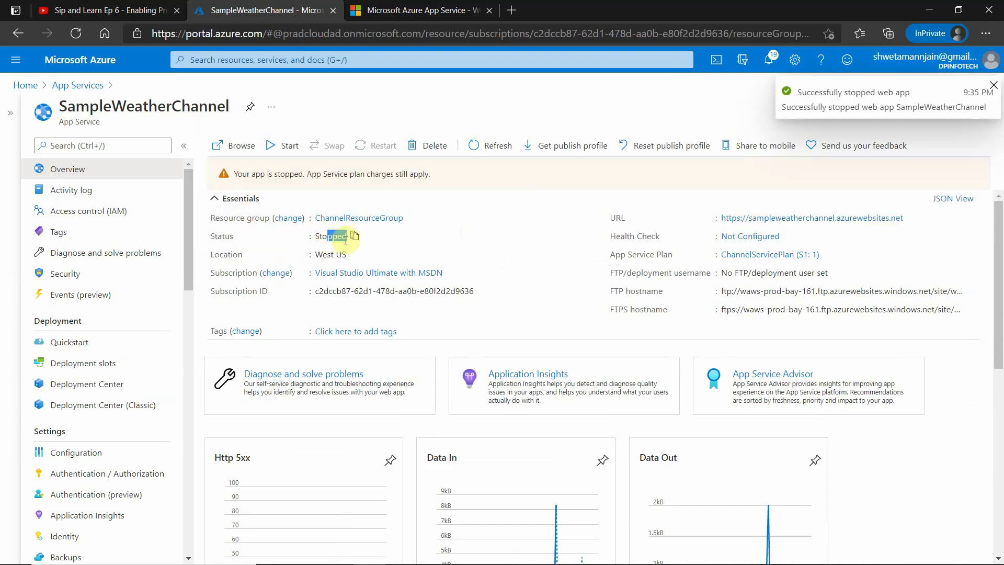
- Open the ChannelGroup Traffic Manager profile again and examine the monitor status of its endpoints
click(20, 86)
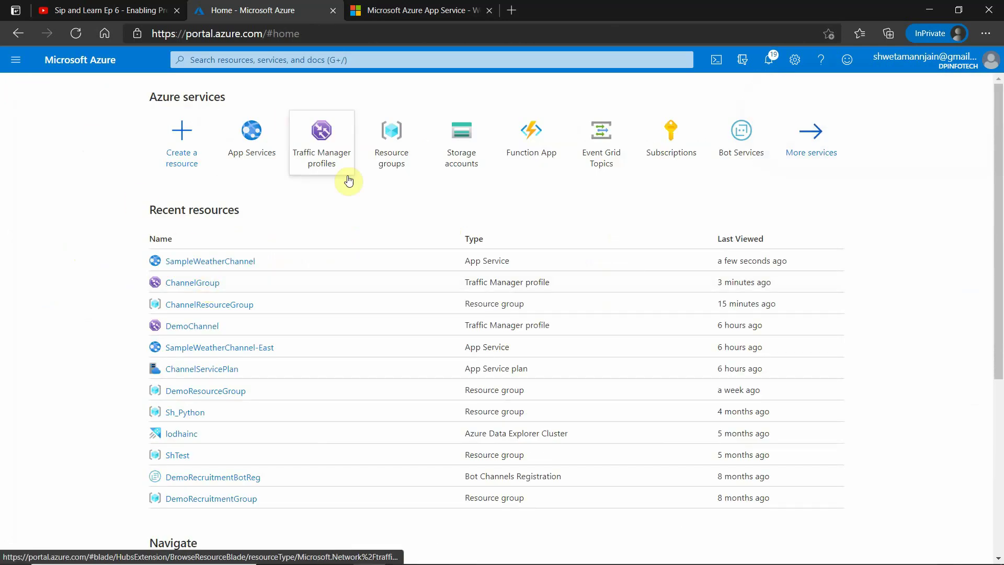
click(329, 166)
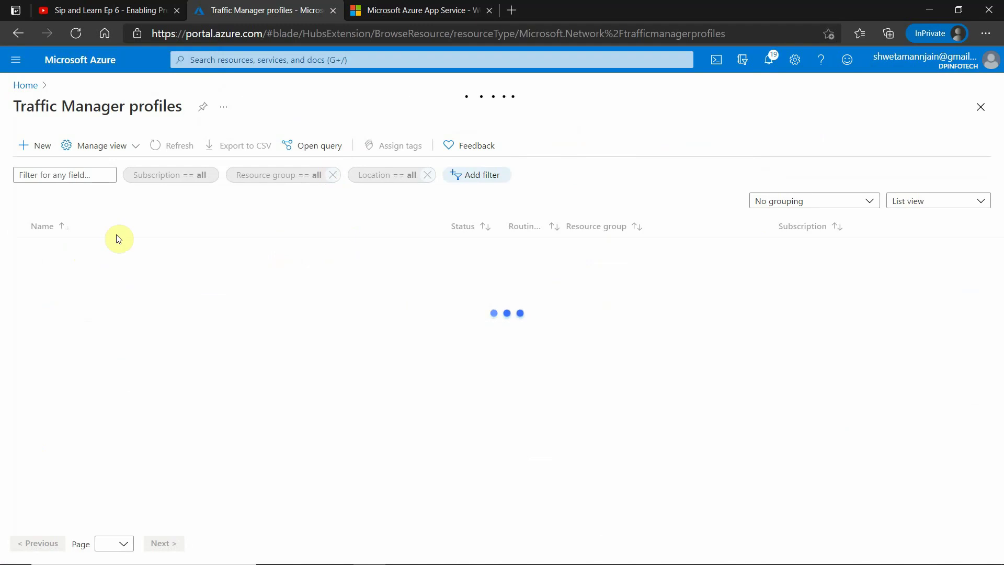
click(84, 250)
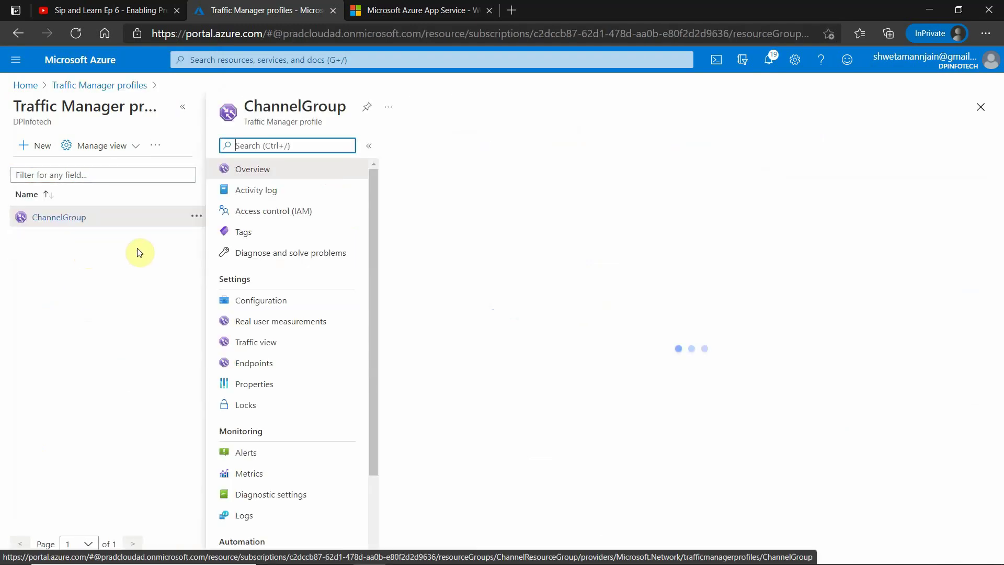
click(187, 111)
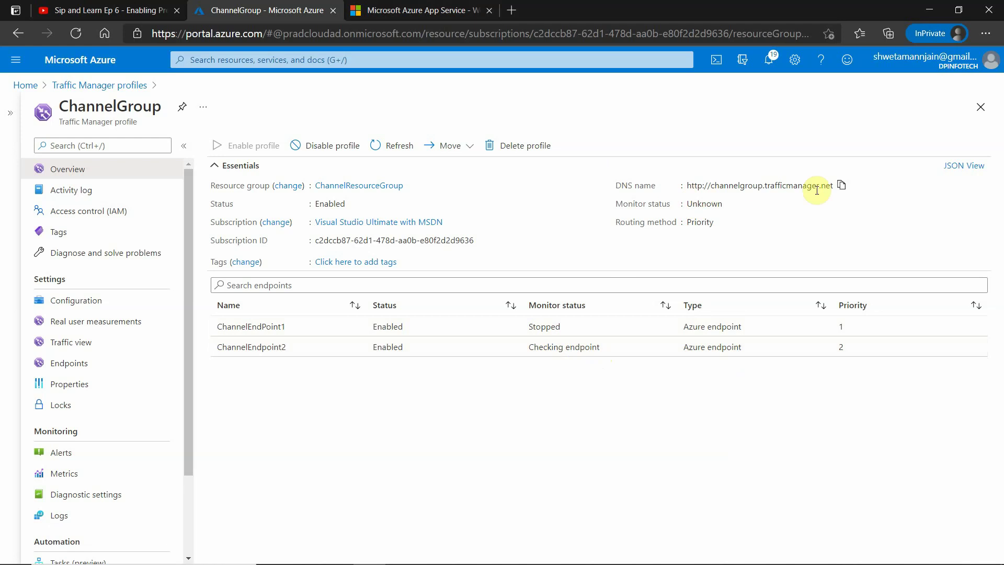
click(490, 11)
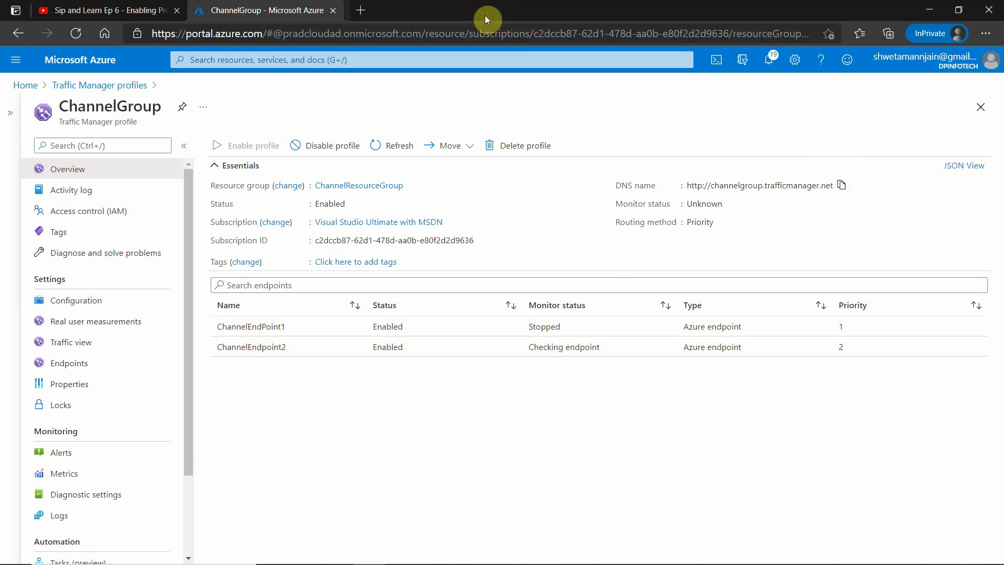
click(361, 11)
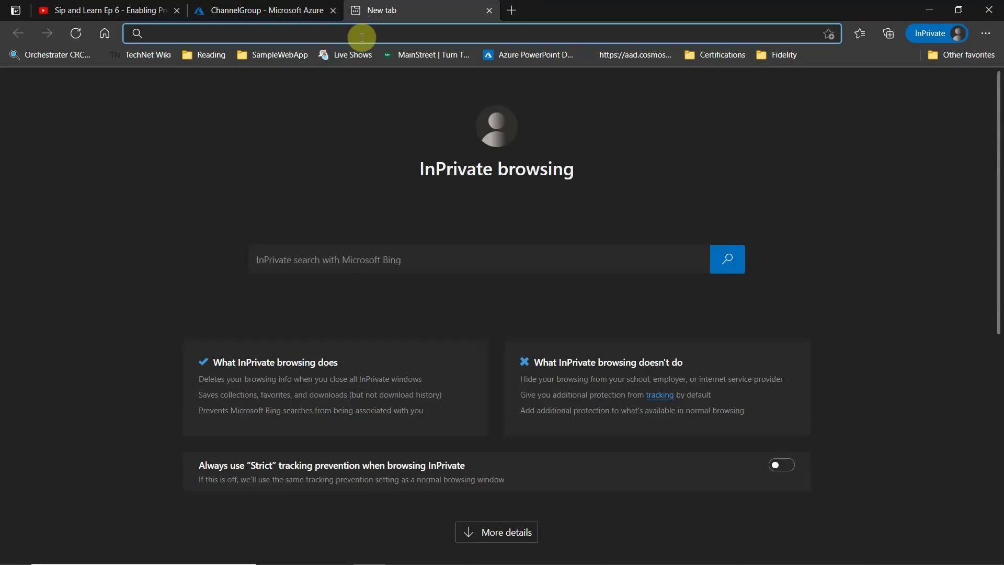
text(http://channelgroup.trafficmanager.net)
key(Return)
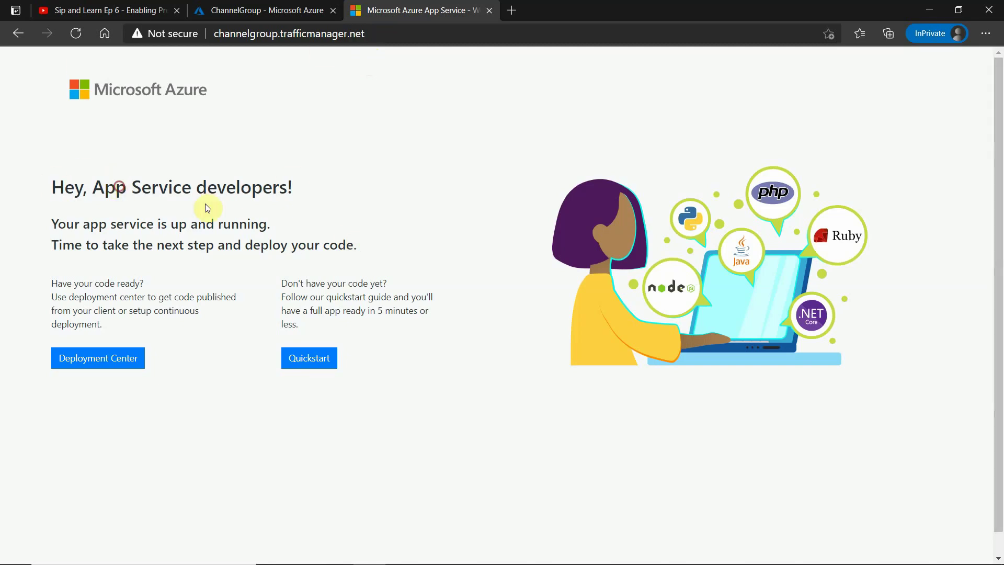
drag(117, 186, 266, 234)
click(265, 234)
- Back in the Azure portal, open the App Service SampleWeatherChannel-East and stop it
click(264, 11)
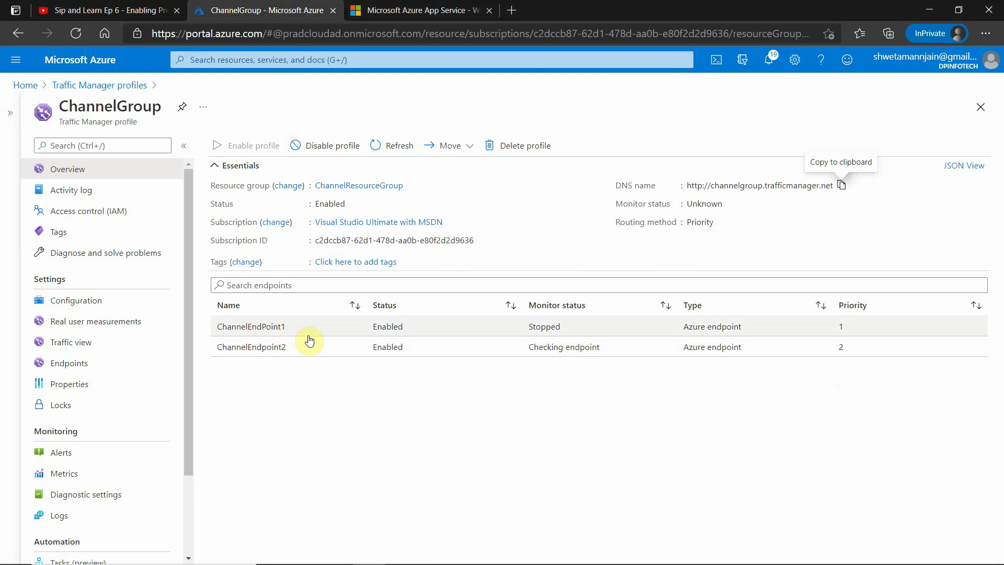
click(23, 85)
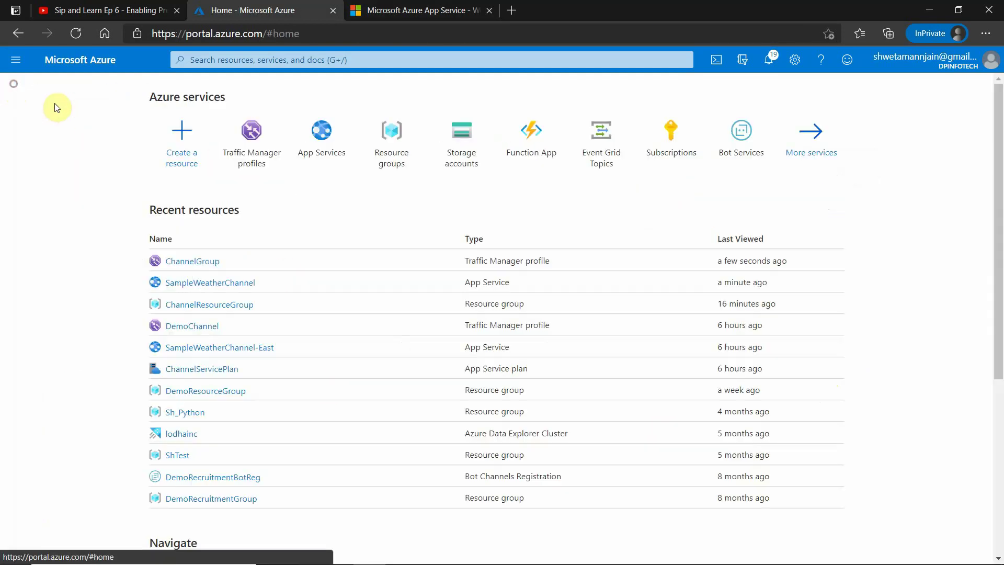
click(324, 138)
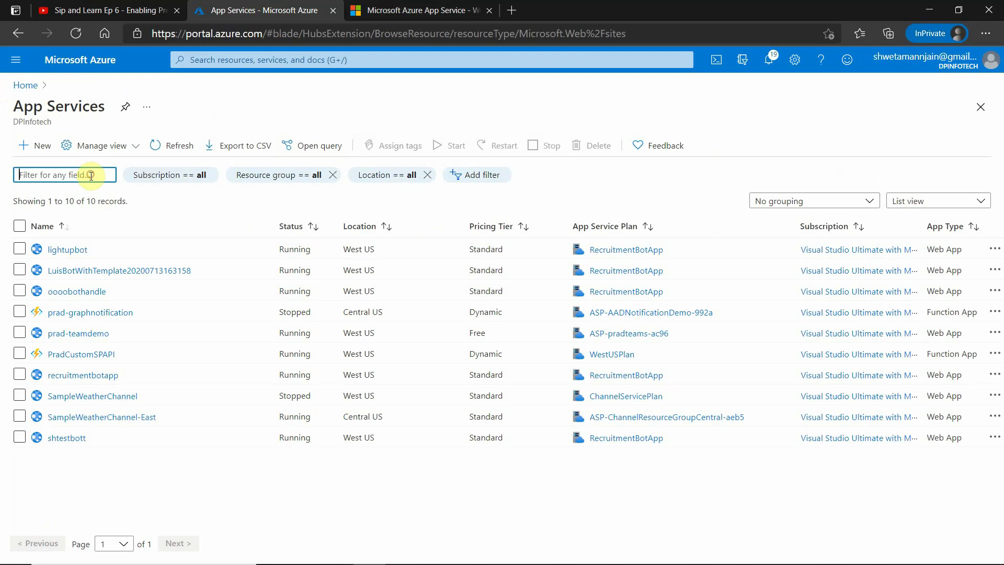
click(123, 417)
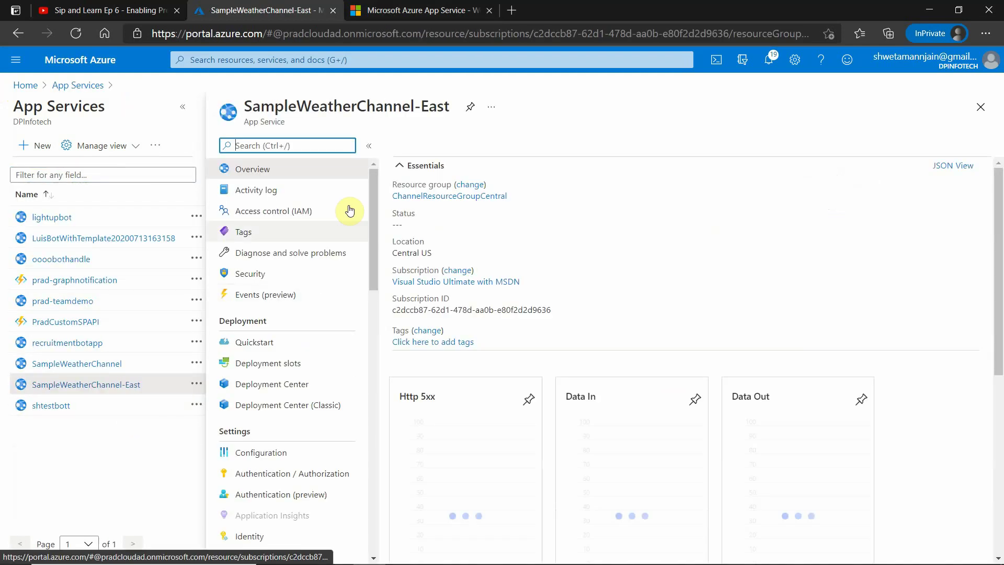
double_click(408, 224)
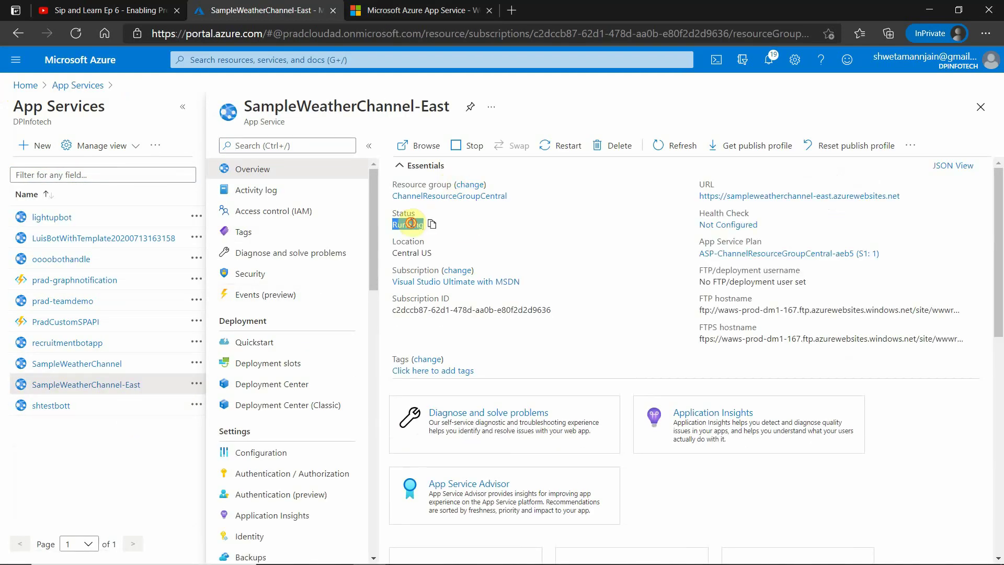
click(478, 153)
click(424, 215)
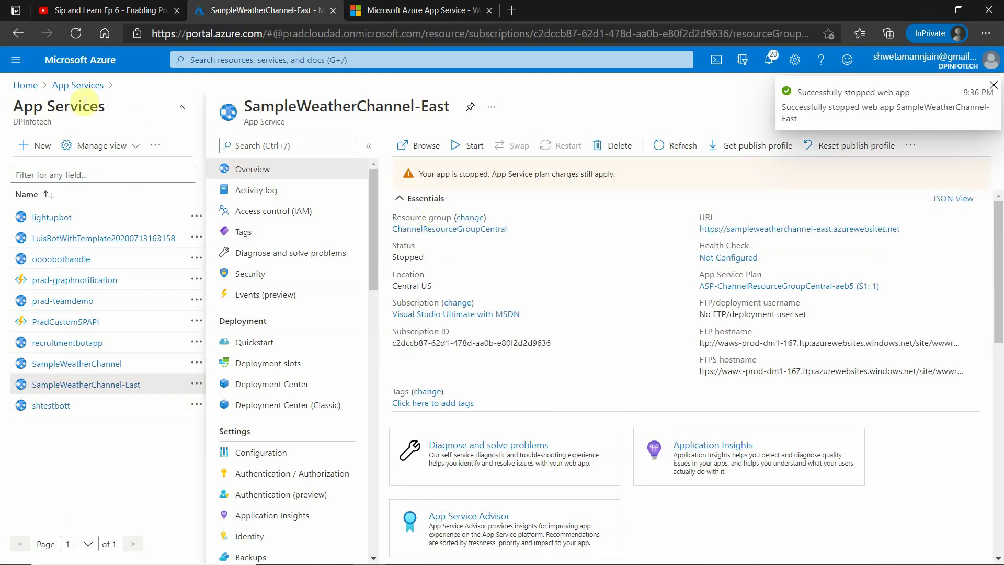
- Check the endpoint statuses in the ChannelGroup overview and reload channelgroup.trafficmanager.net to test it with both apps stopped
click(21, 85)
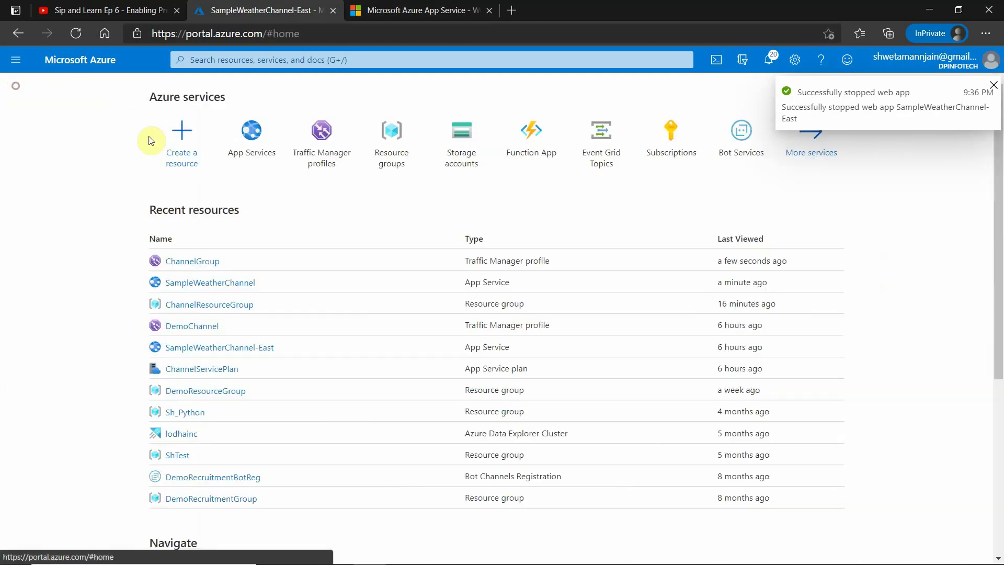
click(205, 260)
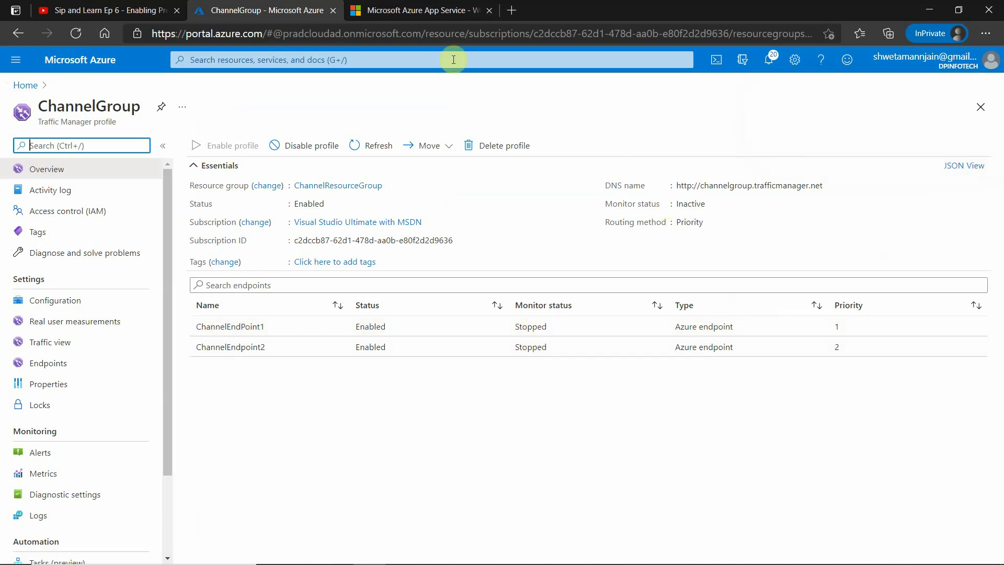
click(438, 4)
click(253, 33)
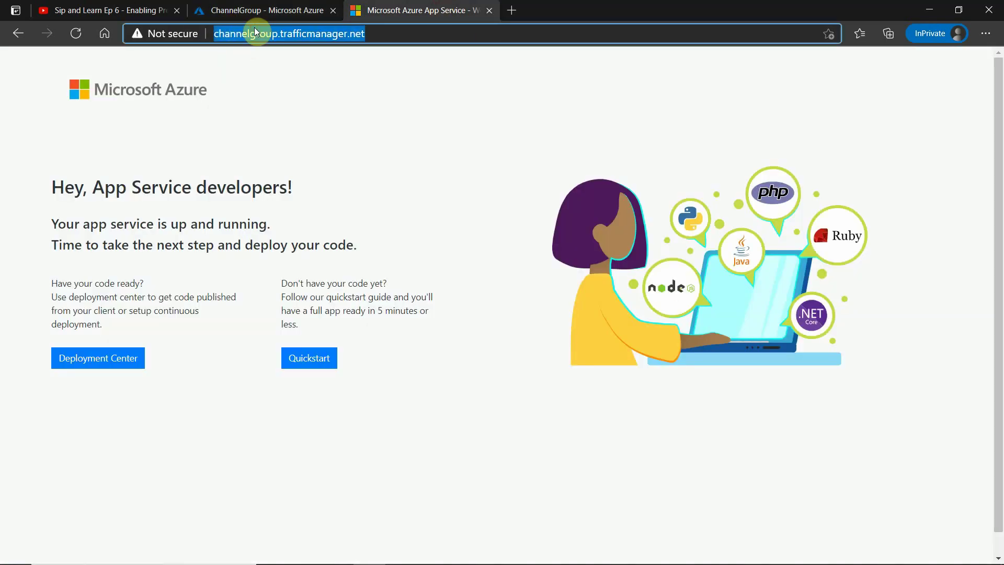
key(Return)
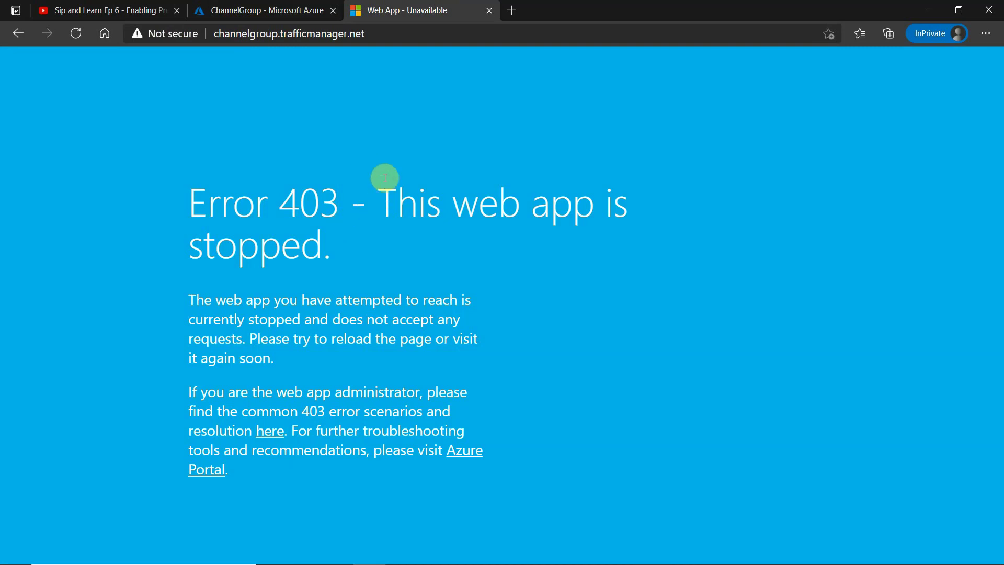
click(261, 12)
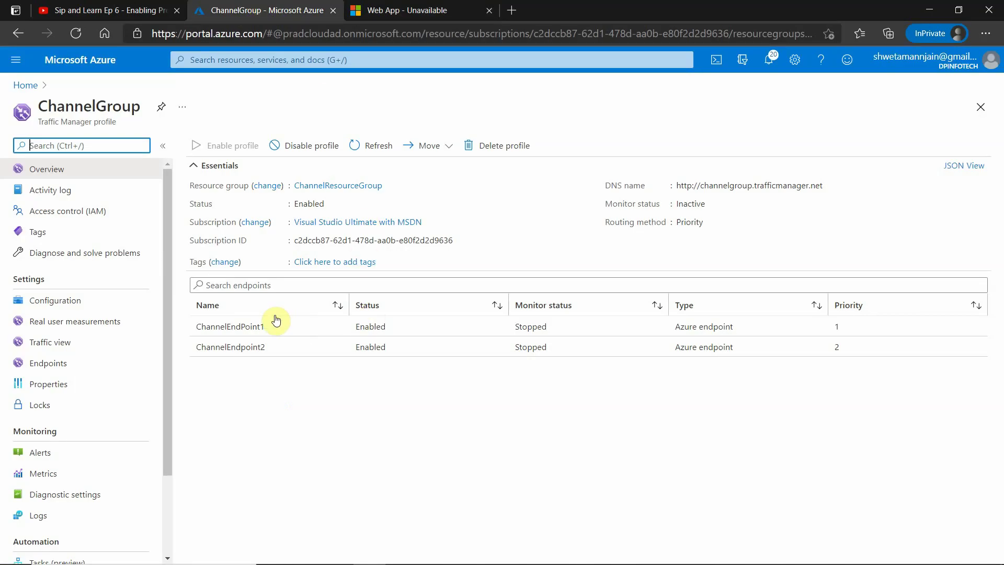